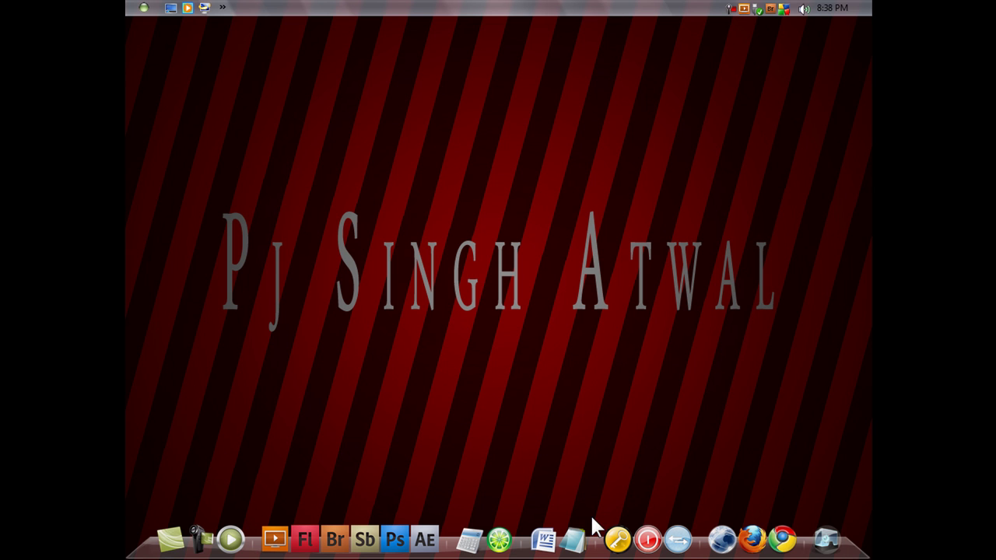
Open the Calculator and reposition its window on the desktop
left_click(470, 539)
left_click_drag(410, 116, 522, 134)
left_click(266, 185)
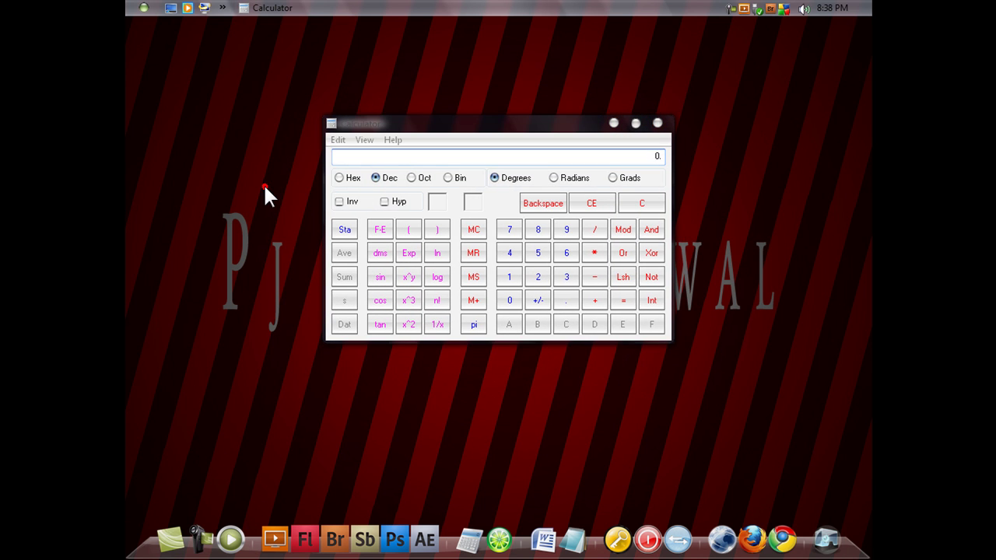
left_click_drag(462, 125, 418, 119)
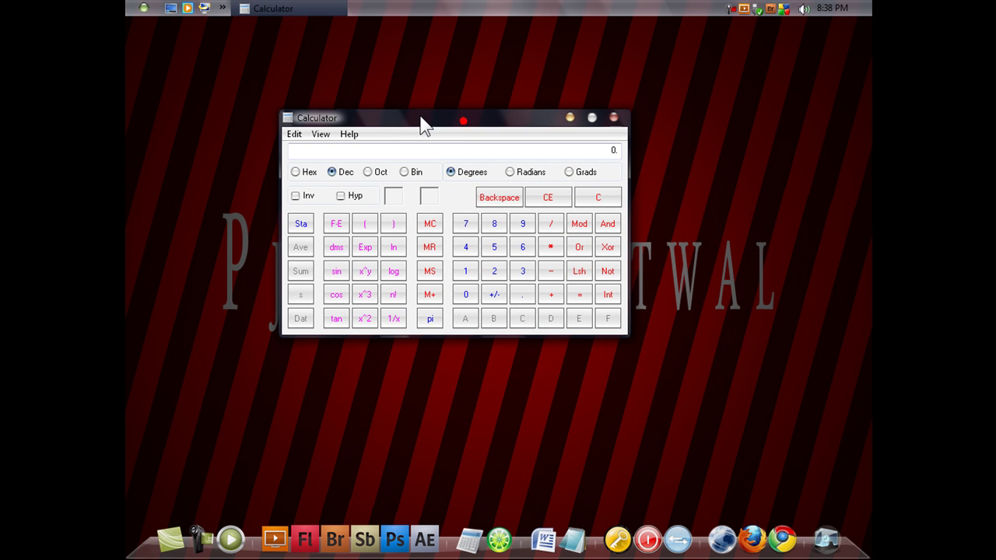
Open a blank Notepad document, then close both Notepad and the Calculator
left_click(574, 537)
left_click(560, 322)
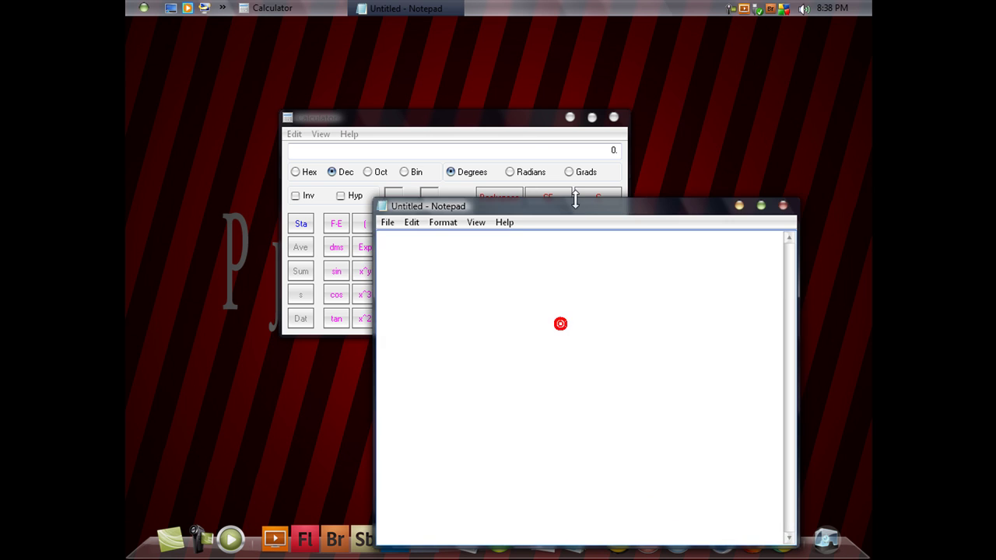
left_click(516, 125)
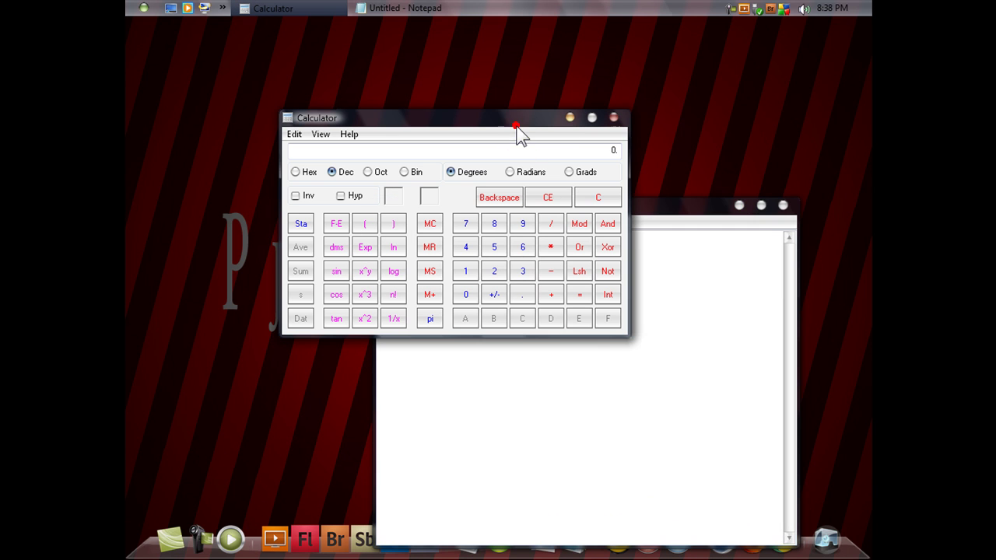
left_click(785, 205)
left_click(614, 117)
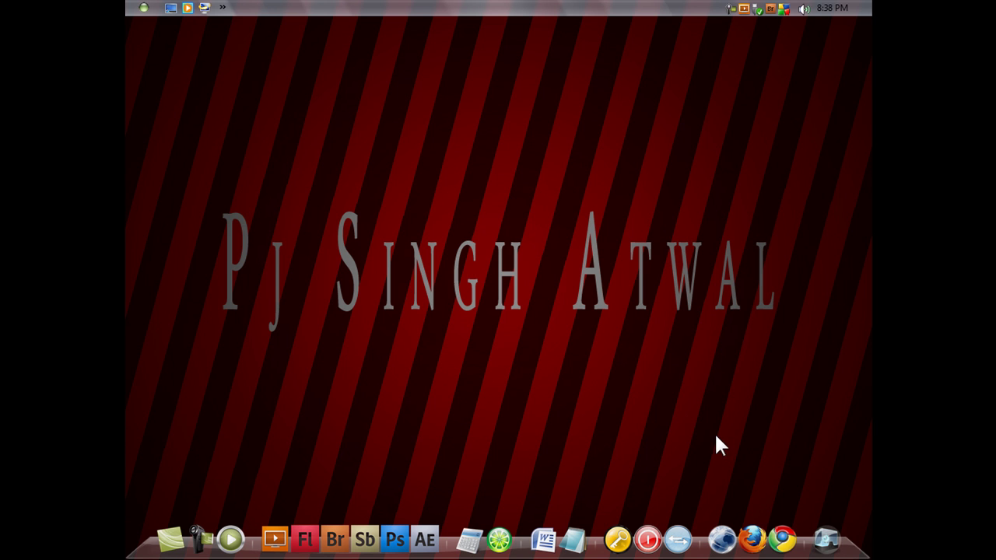
left_click_drag(214, 196, 769, 367)
Launch Photoshop CS4 from the dock and detach the toolbox from the left edge
left_click(396, 537)
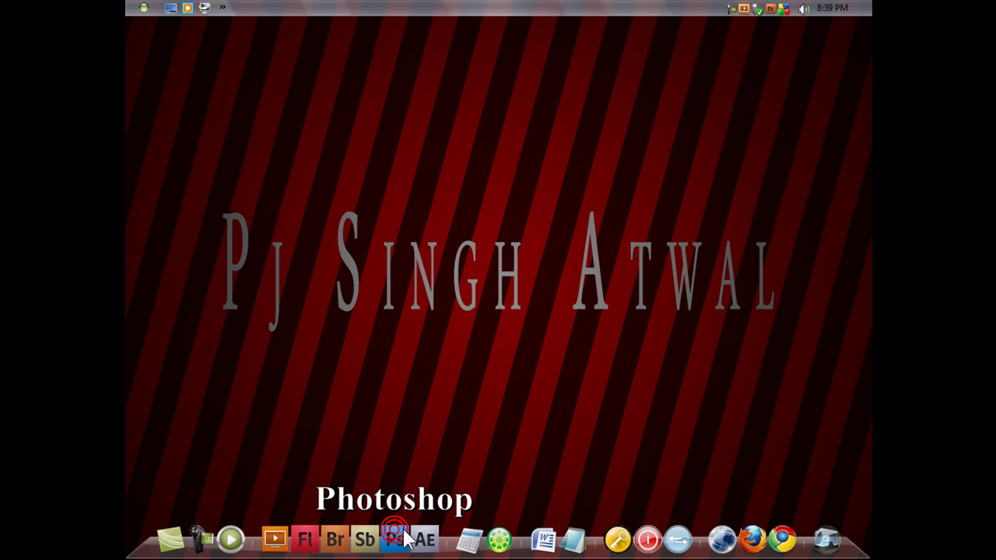
left_click(309, 451)
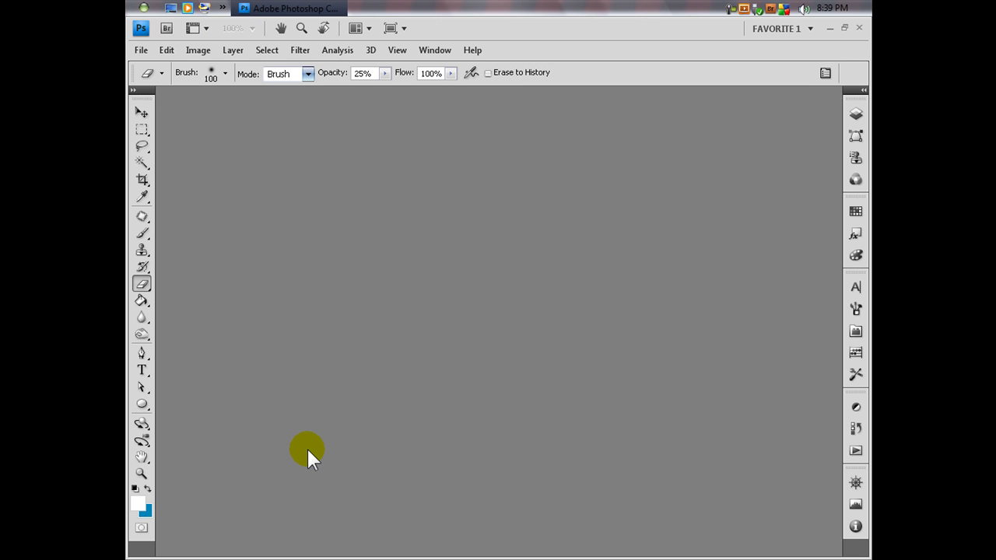
mouse_move(141, 92)
left_mouse_down()
mouse_move(319, 131)
mouse_move(174, 113)
mouse_move(136, 89)
left_mouse_up()
left_click(492, 138)
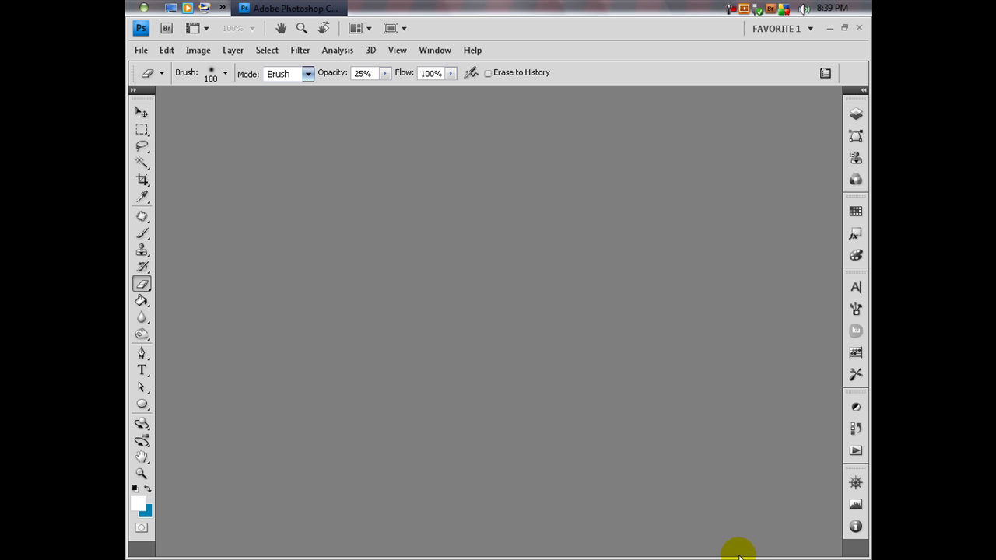
Launch Google Chrome on the Yahoo page and switch between it and Photoshop
mouse_move(751, 552)
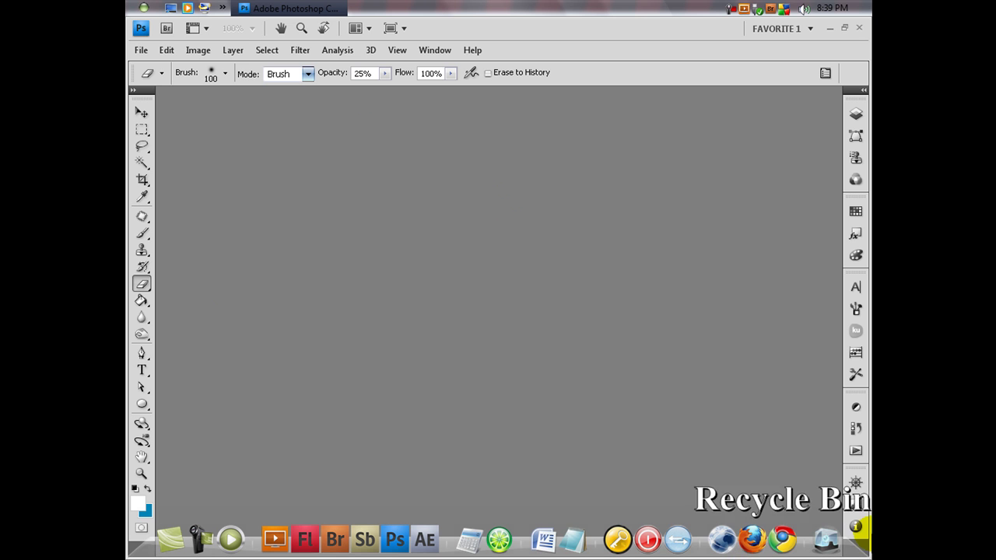
left_click(786, 545)
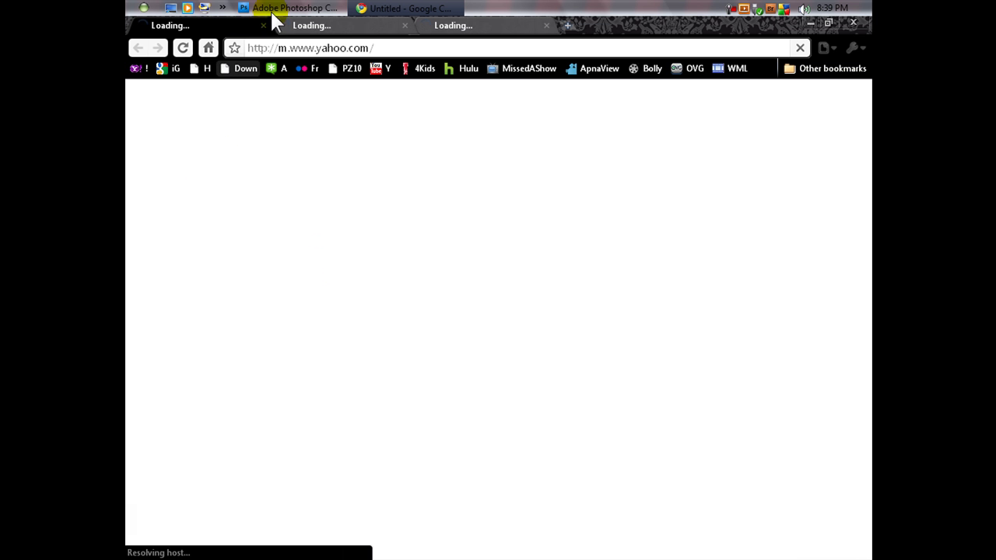
left_click(287, 9)
left_click(354, 10)
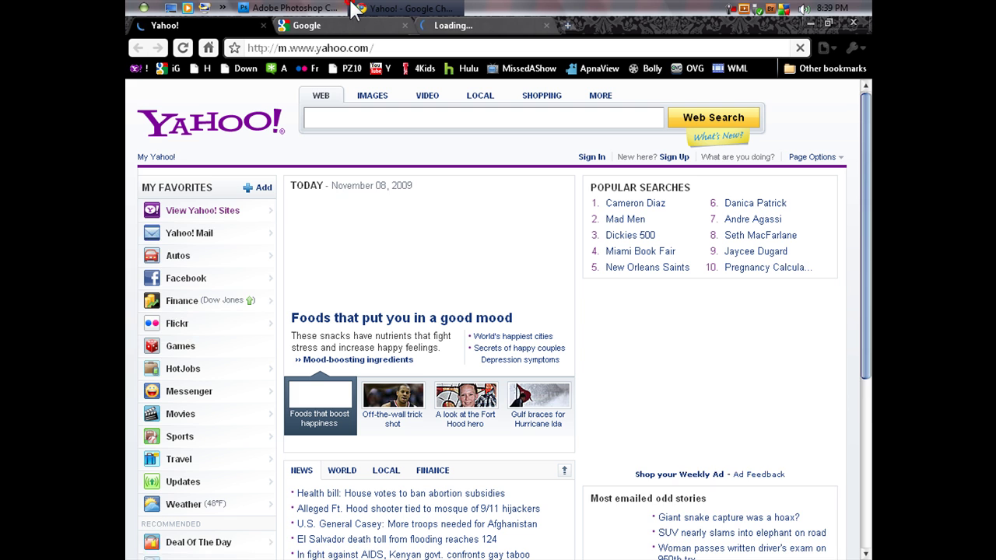
left_click(300, 8)
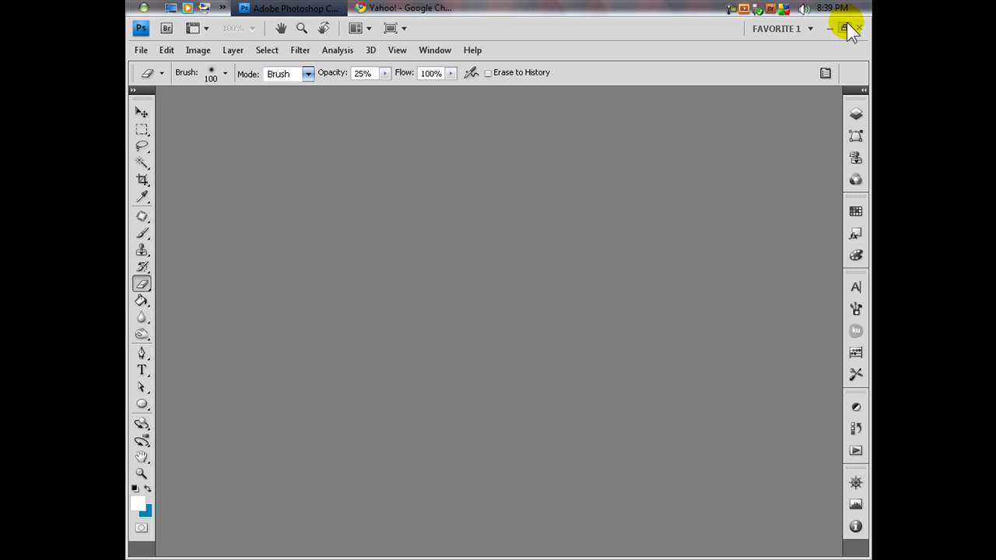
Bring Photoshop to the front and restore its window from the maximized state
right_click(281, 3)
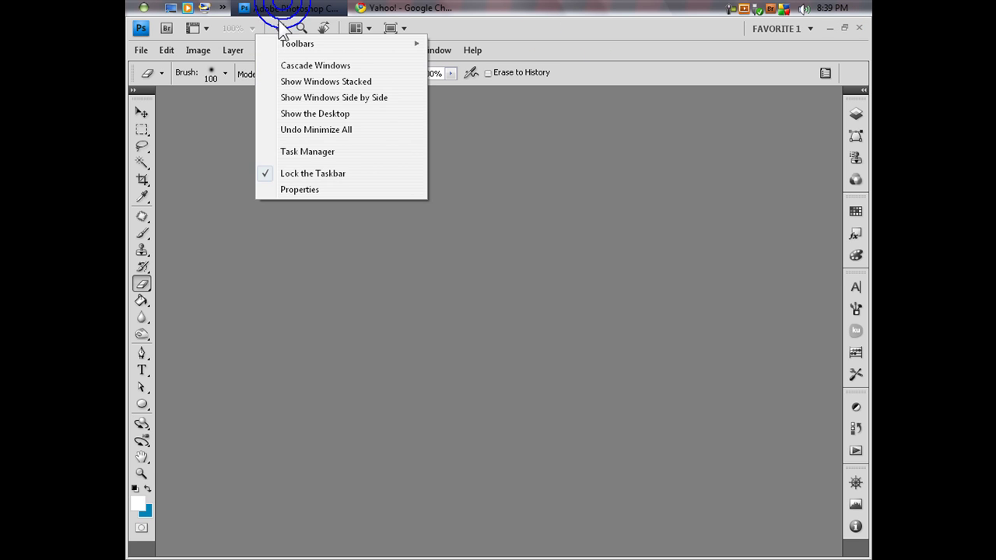
right_click(288, 10)
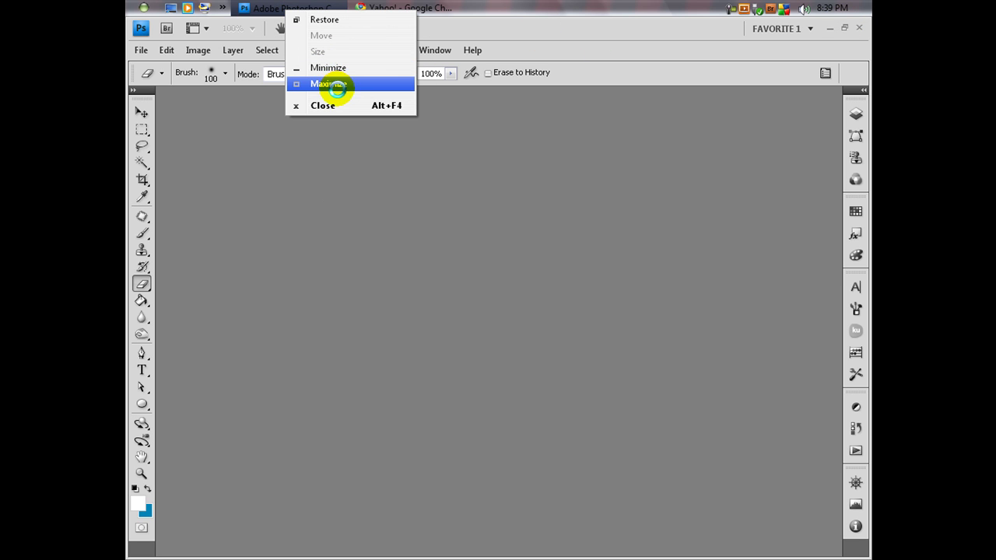
left_click(518, 151)
right_click(380, 7)
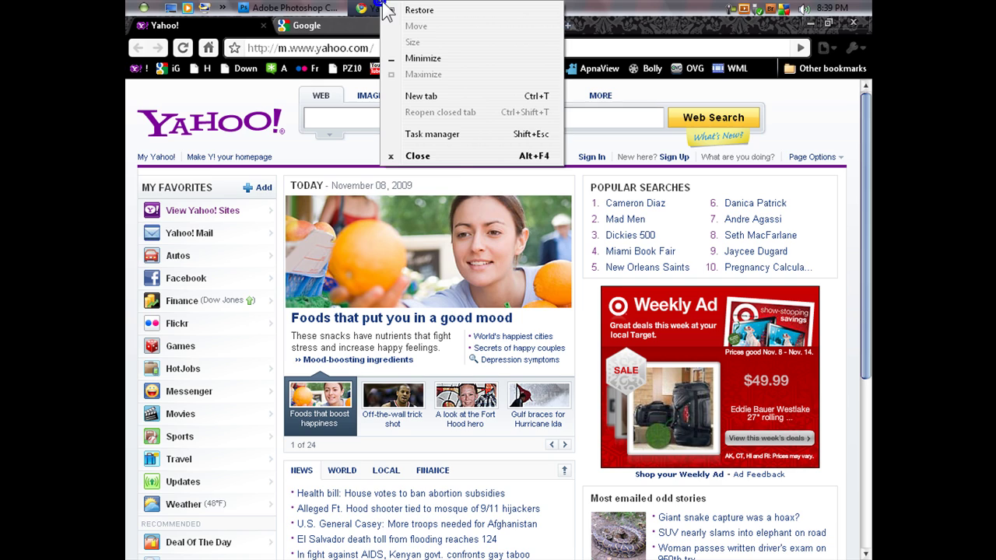
left_click(341, 7)
left_click(848, 30)
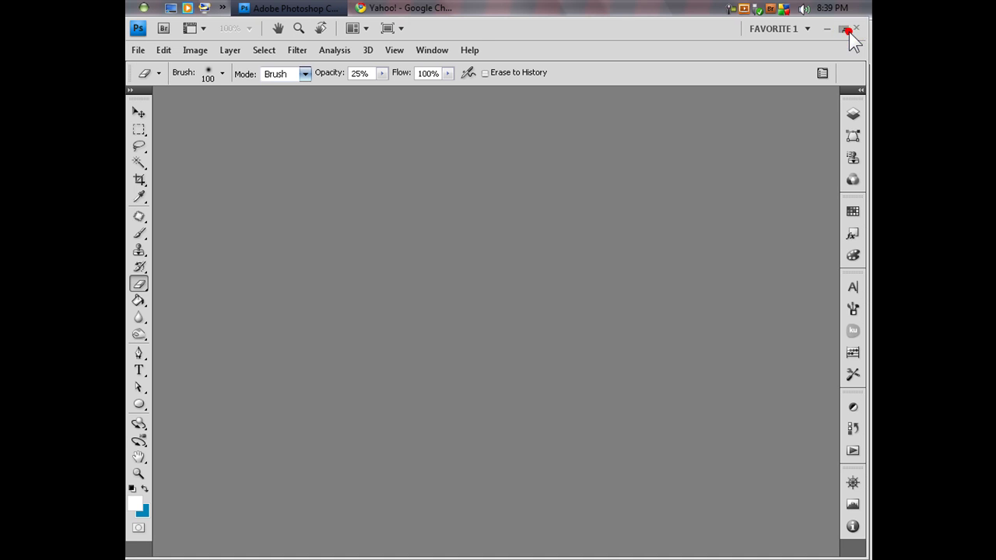
Float the panel strip and toolbox, then resize the Photoshop window to reveal the Yahoo page
left_click_drag(854, 92, 703, 104)
left_click_drag(144, 87, 224, 111)
left_click_drag(866, 555, 867, 71)
left_click_drag(461, 31, 565, 30)
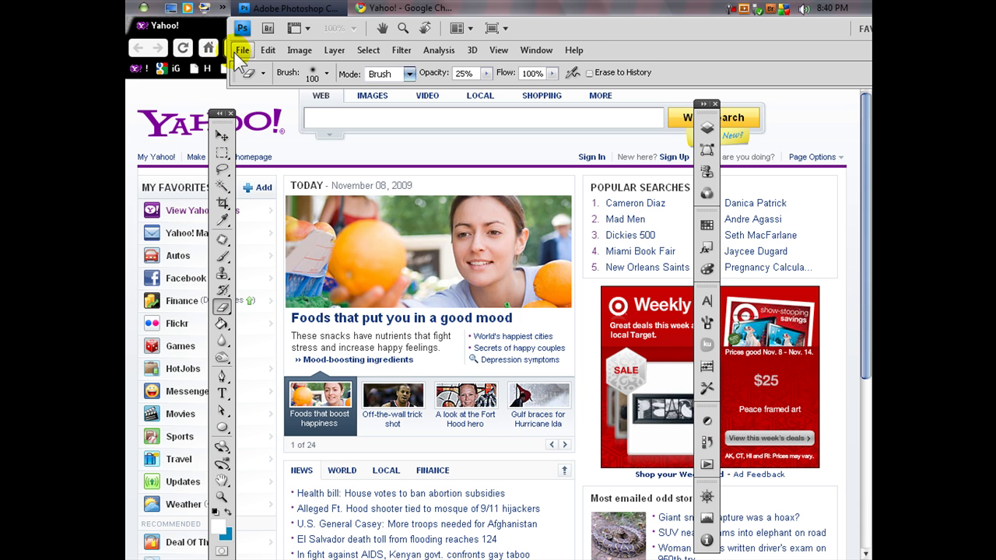
left_click_drag(228, 48, 388, 58)
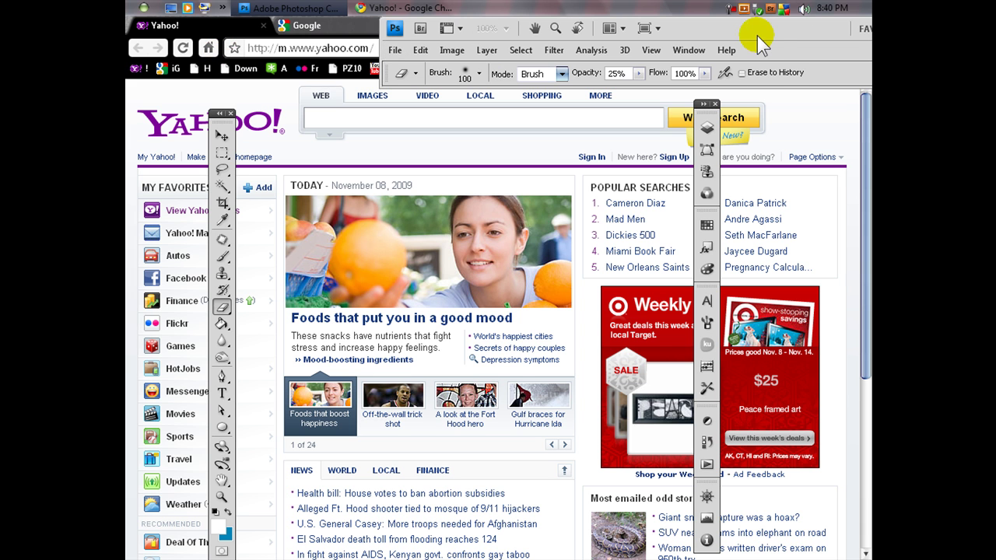
left_click_drag(757, 35, 616, 37)
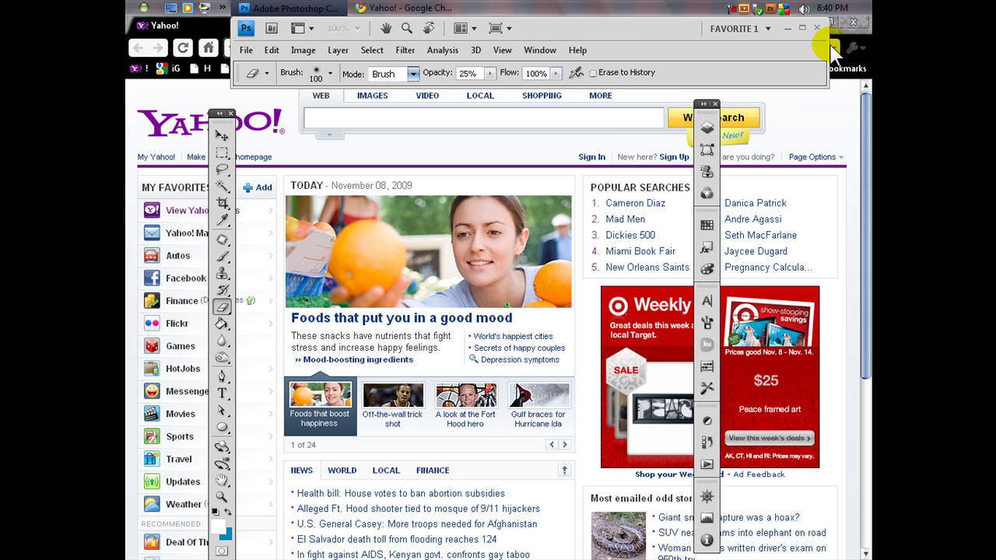
left_click_drag(829, 45, 870, 45)
left_click_drag(231, 49, 126, 50)
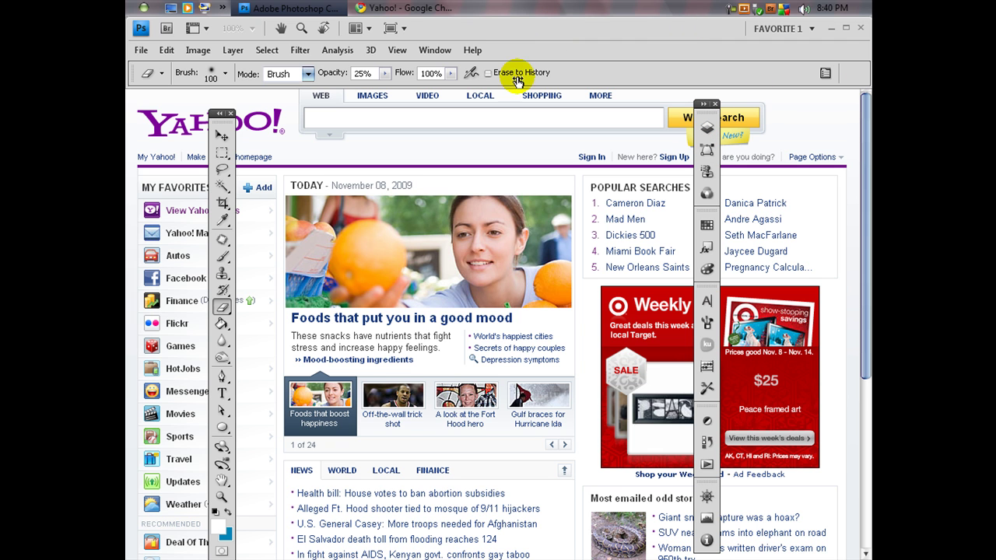
Attach the toolbox to the left edge and pull the top panel group out of the strip
left_click_drag(221, 114, 240, 90)
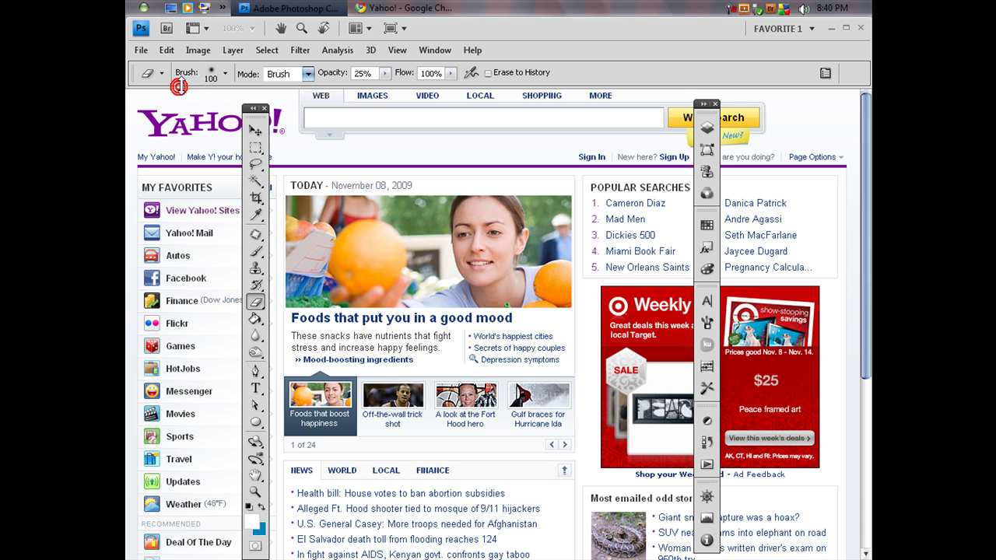
left_click_drag(255, 117, 139, 92)
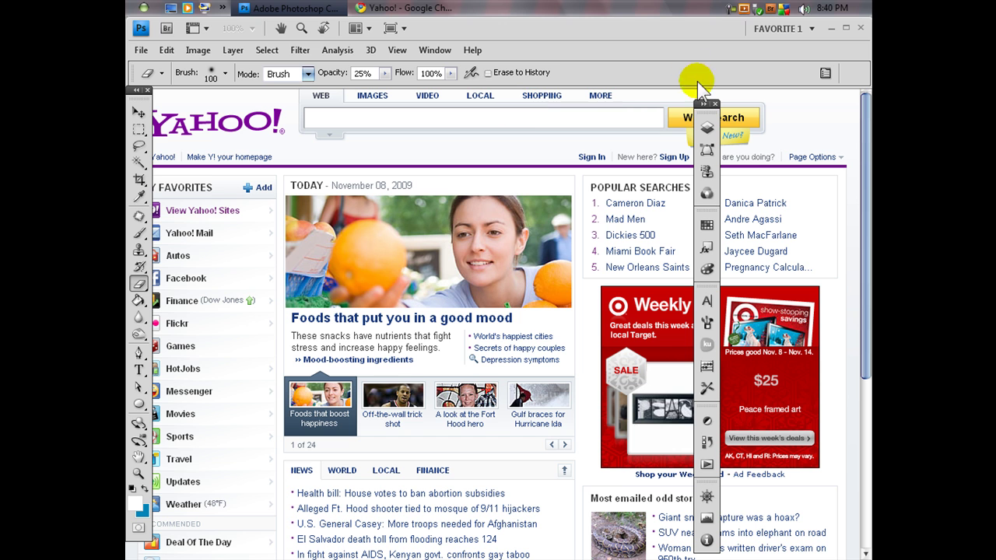
left_click_drag(698, 110, 860, 99)
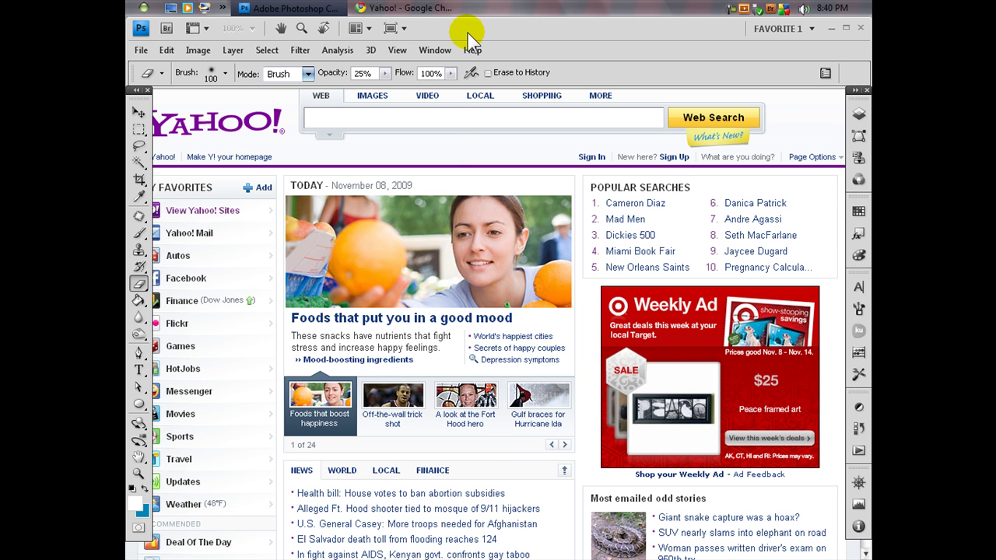
Save the layout as 'Favorite 1' with keyboard shortcuts and menus, overwriting the existing workspace
left_click(429, 50)
mouse_move(415, 77)
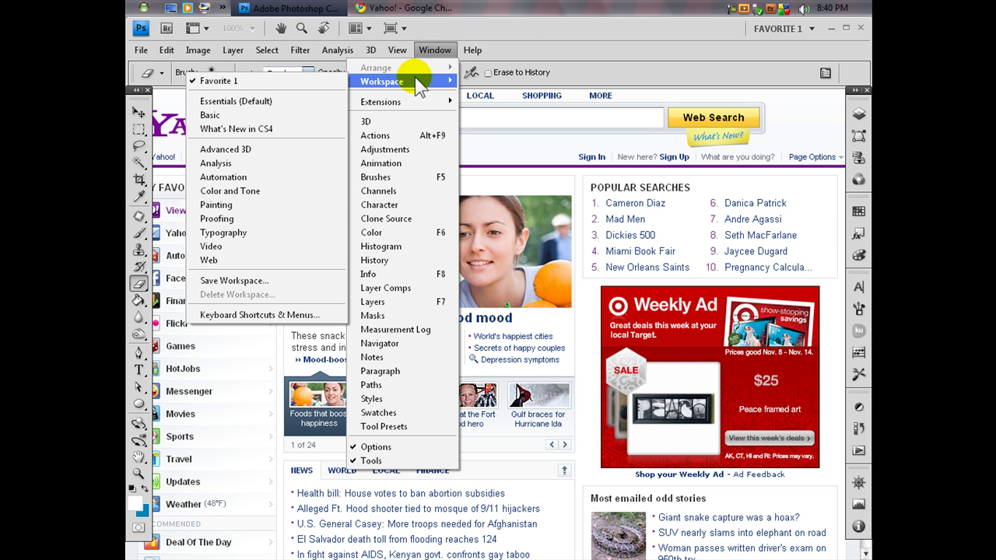
left_click(214, 279)
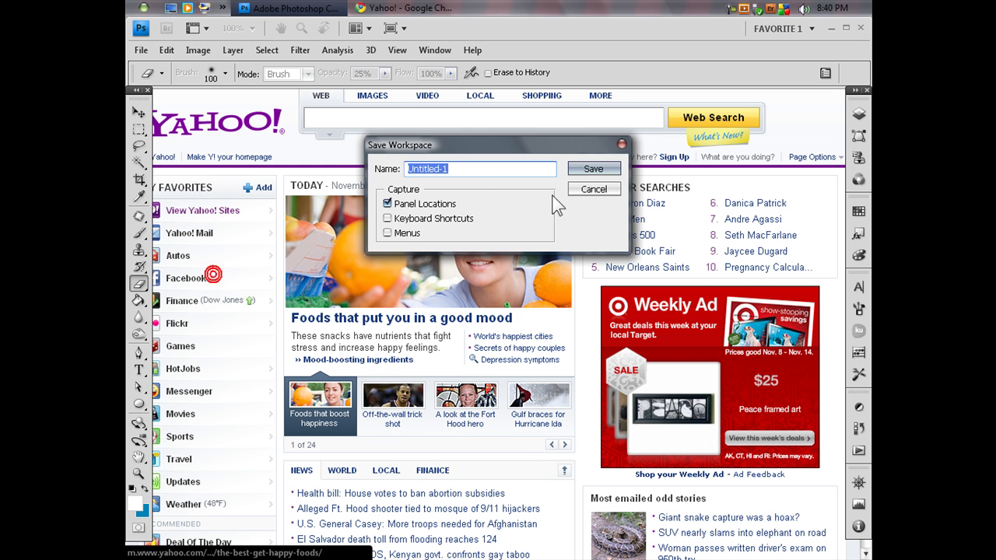
type("Favorite 1")
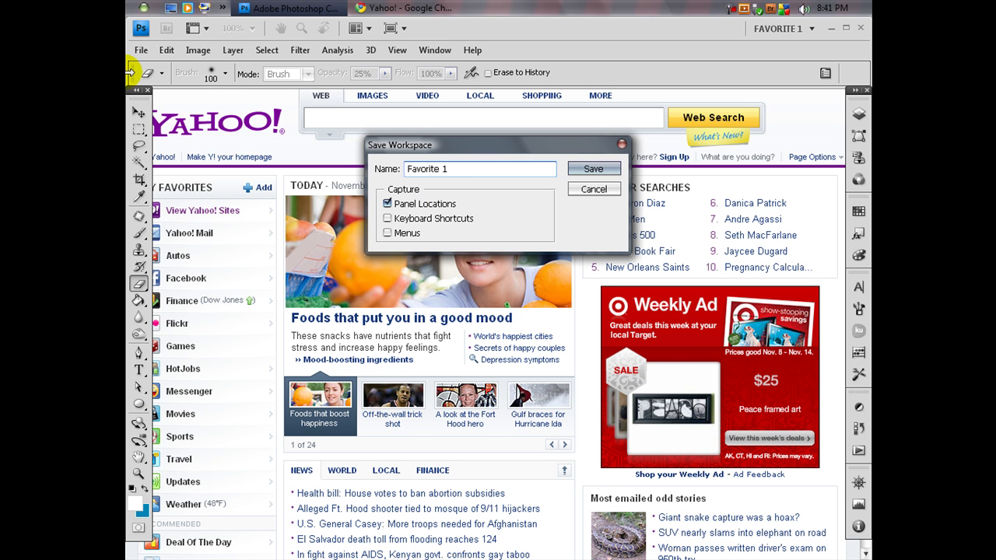
left_click(388, 234)
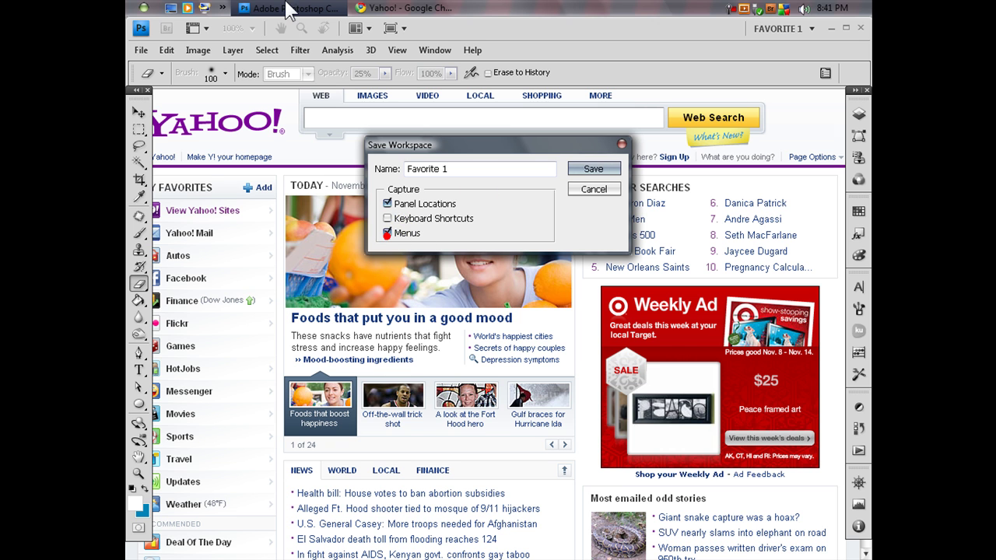
left_click(388, 219)
left_click(388, 219)
left_click(386, 219)
left_click(593, 169)
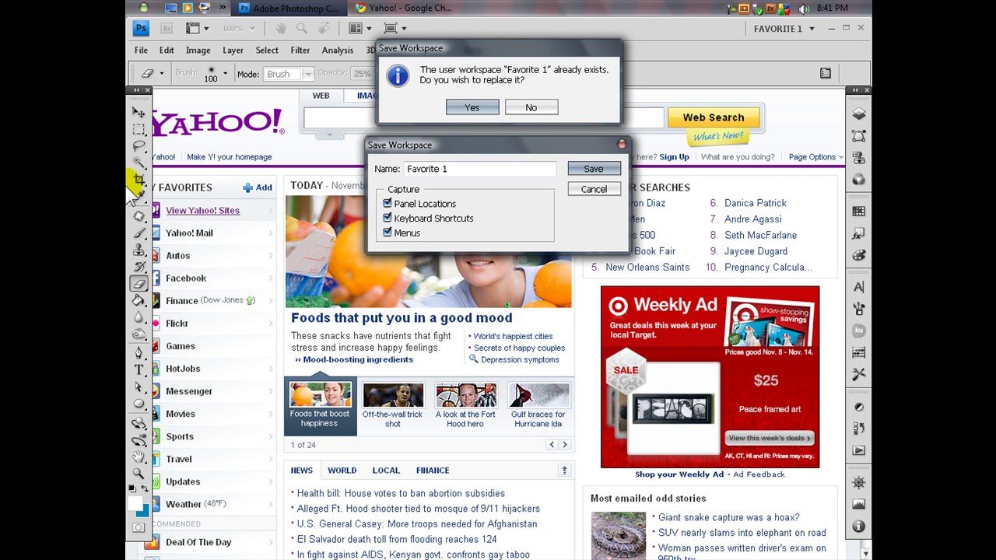
left_click(457, 109)
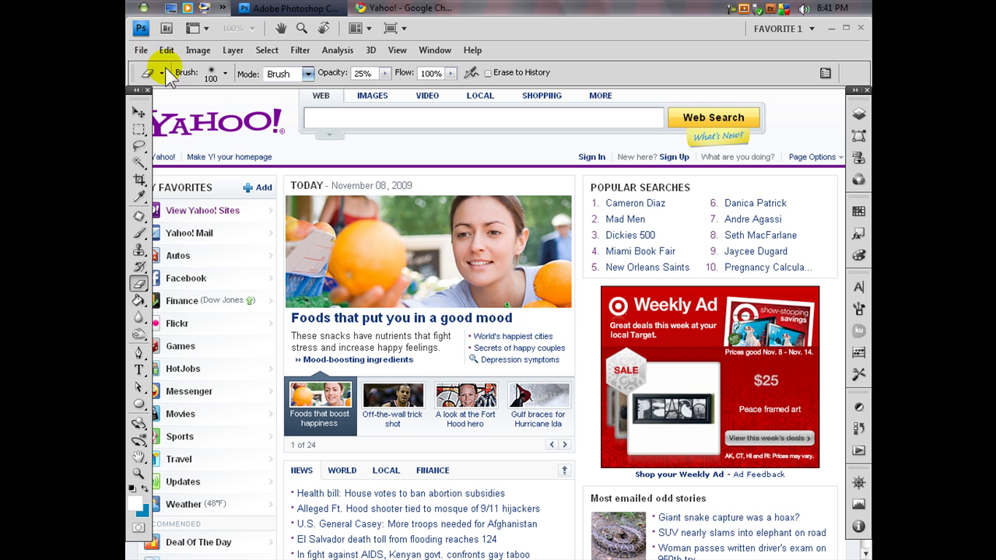
Launch Adobe Bridge, then open A_Flying_Tree in Photoshop through File > Open
left_click(772, 10)
left_click(566, 295)
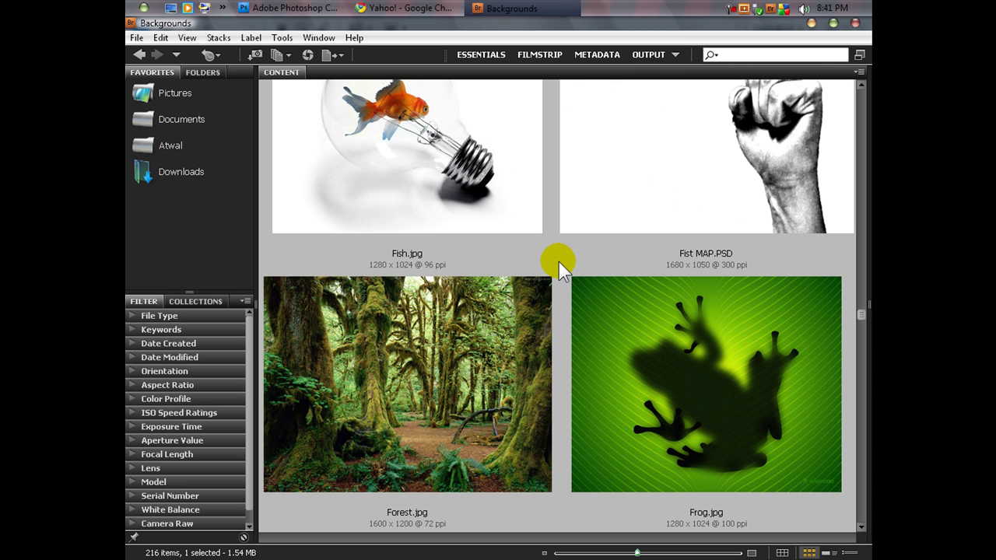
left_click(288, 8)
left_click(140, 50)
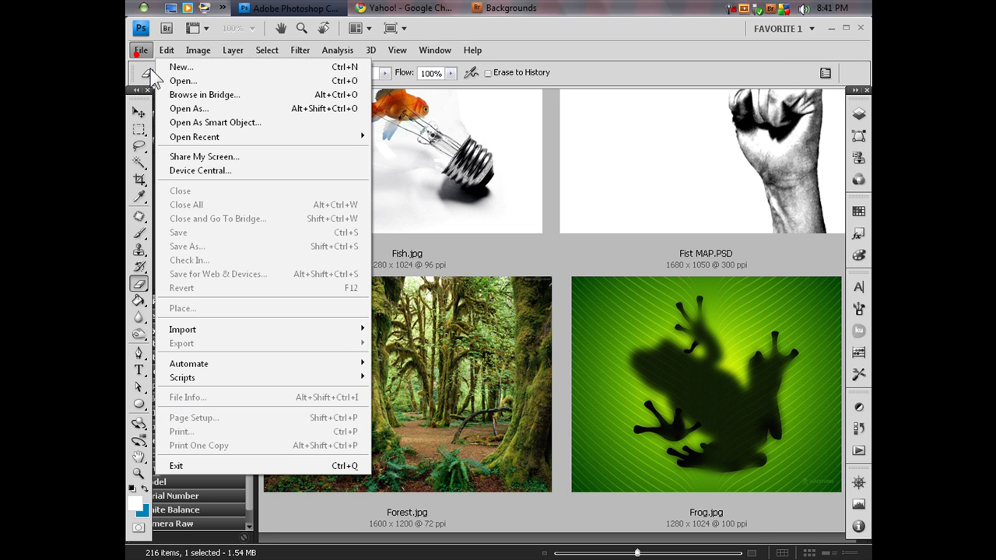
left_click(172, 81)
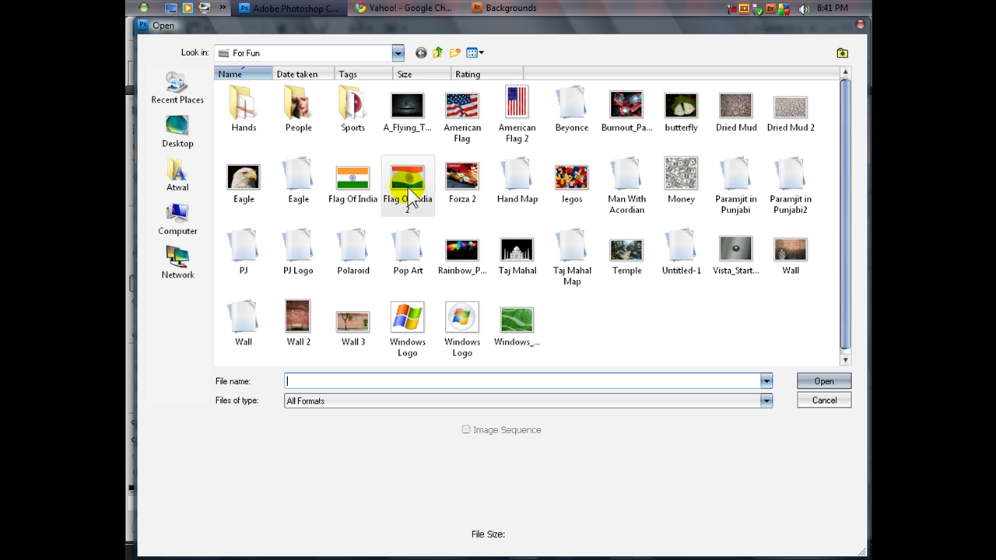
double_click(407, 117)
Select Forest.jpg in Bridge's Backgrounds folder and return to Photoshop's document area
left_click(448, 11)
left_click(299, 10)
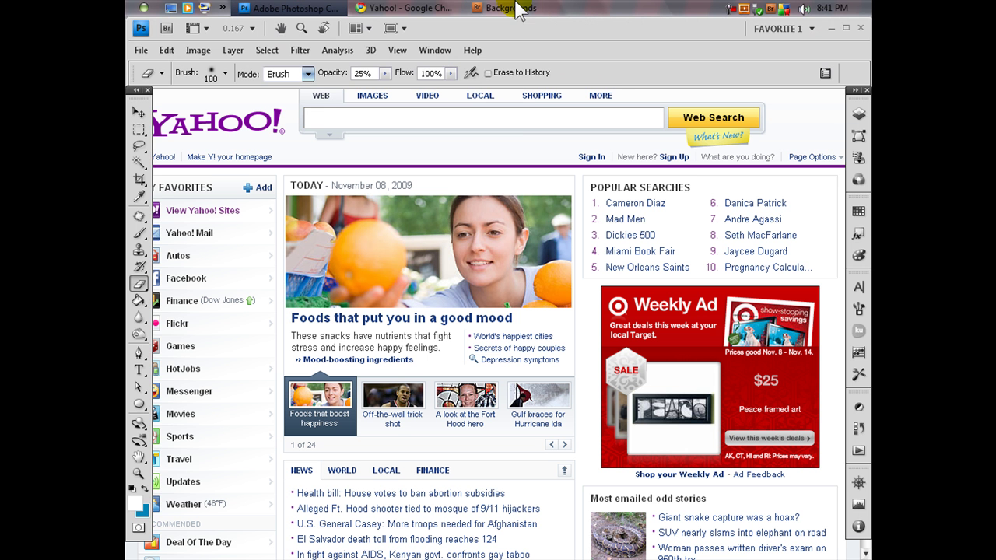
left_click(516, 7)
left_click(458, 312)
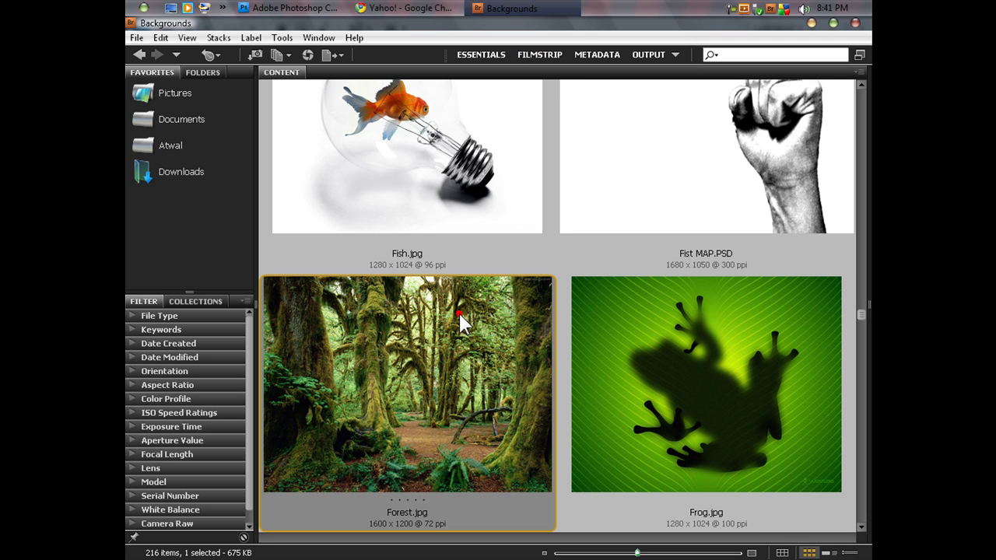
right_click(543, 11)
left_click(300, 10)
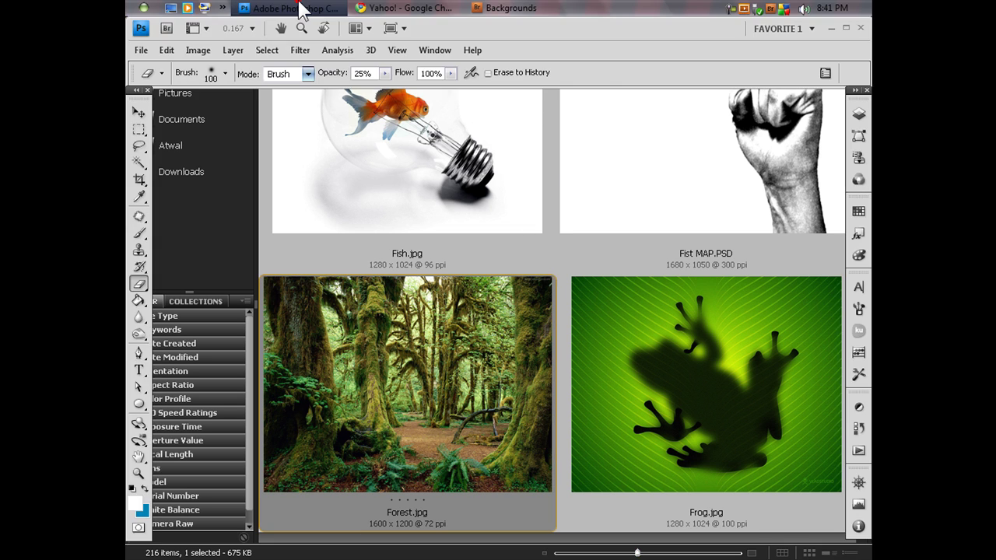
left_click(326, 88)
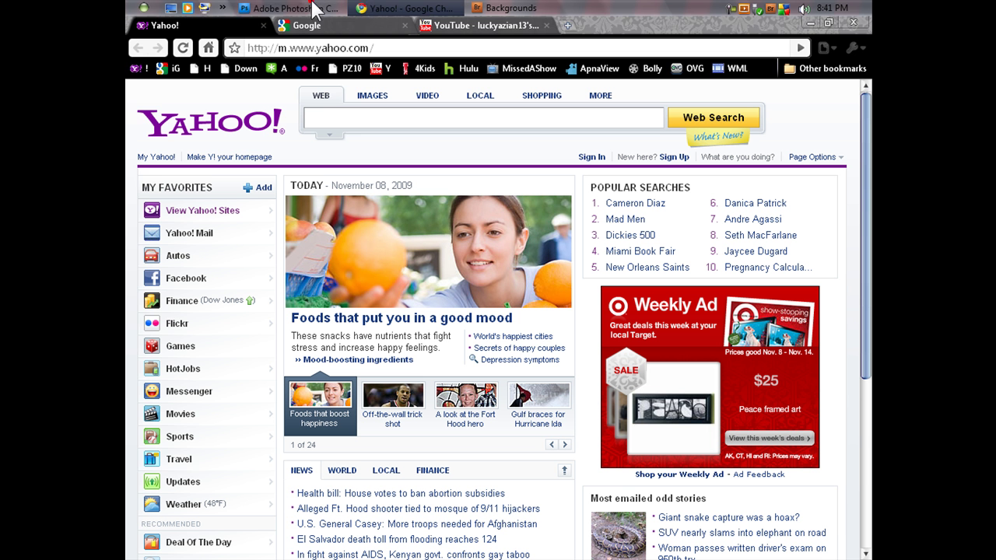
Float Forest.jpg and A_Flying_Tree into separate windows and enlarge the Forest.jpg view
left_click(325, 92)
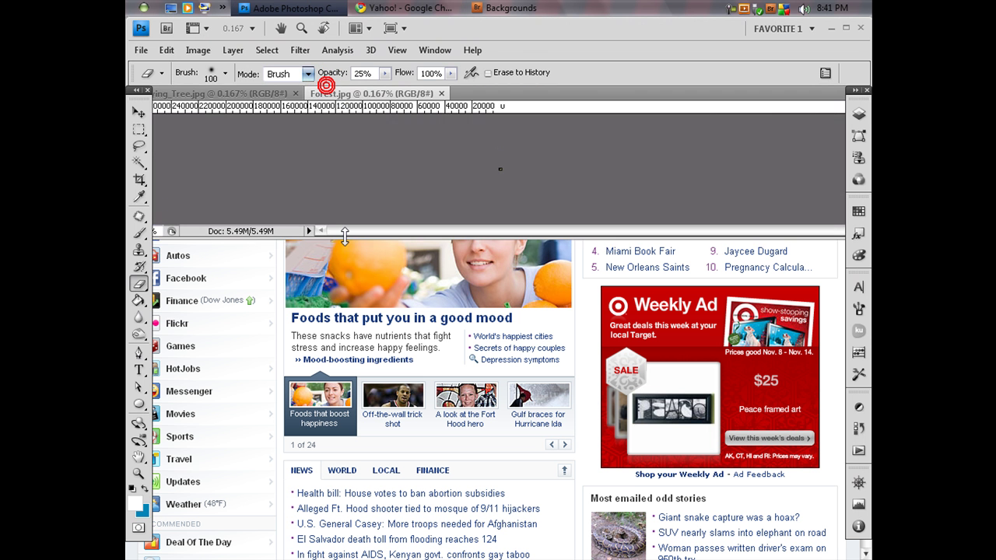
left_click_drag(333, 94, 381, 294)
left_click_drag(232, 86, 483, 284)
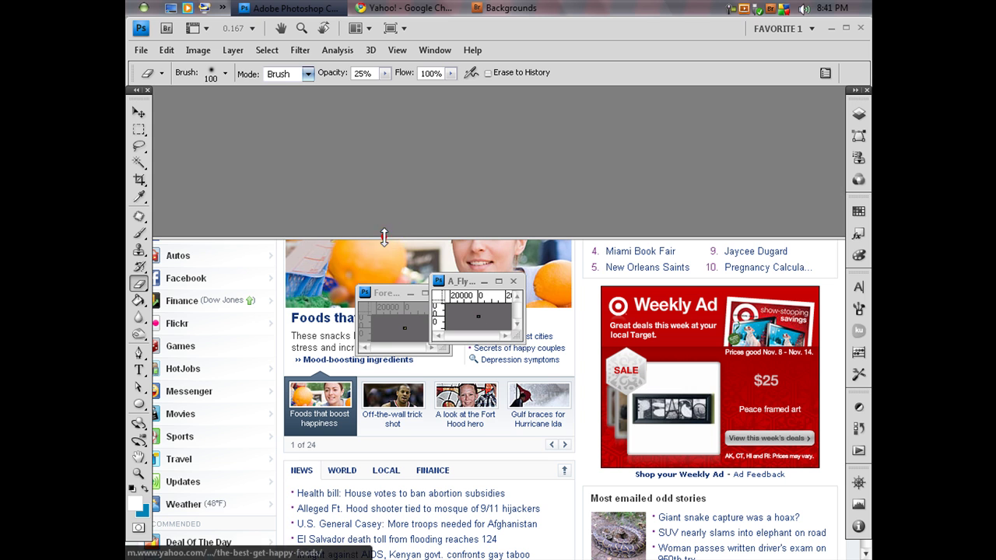
left_click_drag(387, 294, 288, 109)
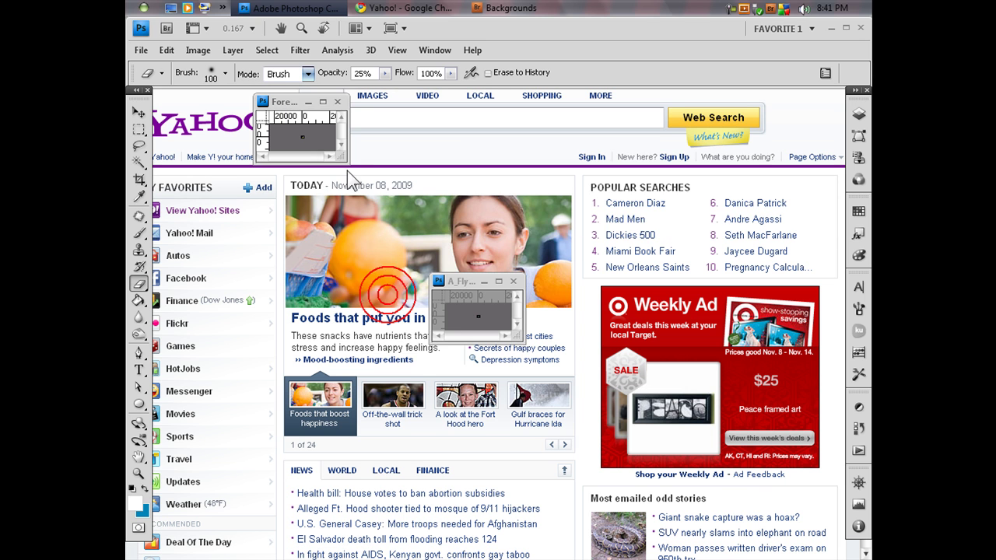
left_click_drag(345, 160, 761, 541)
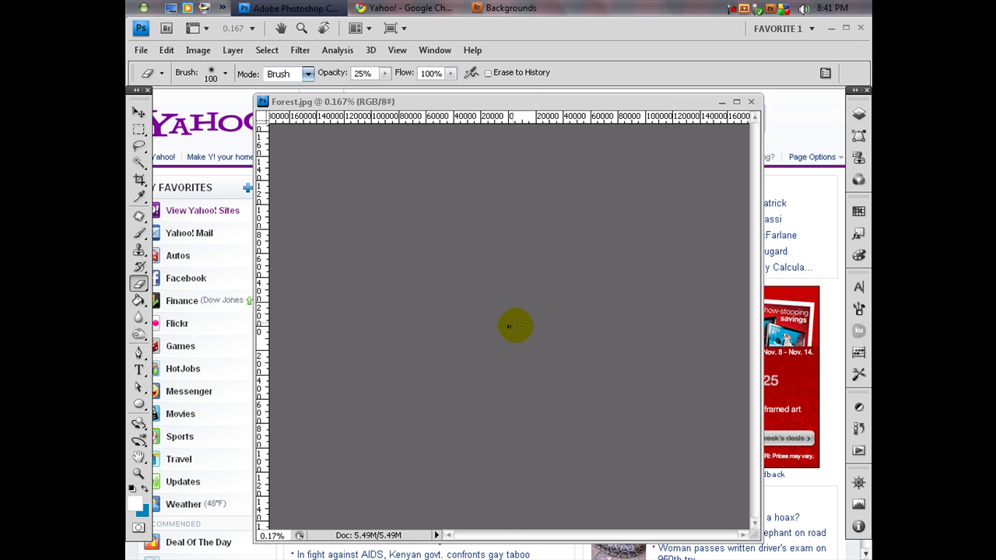
left_click(397, 51)
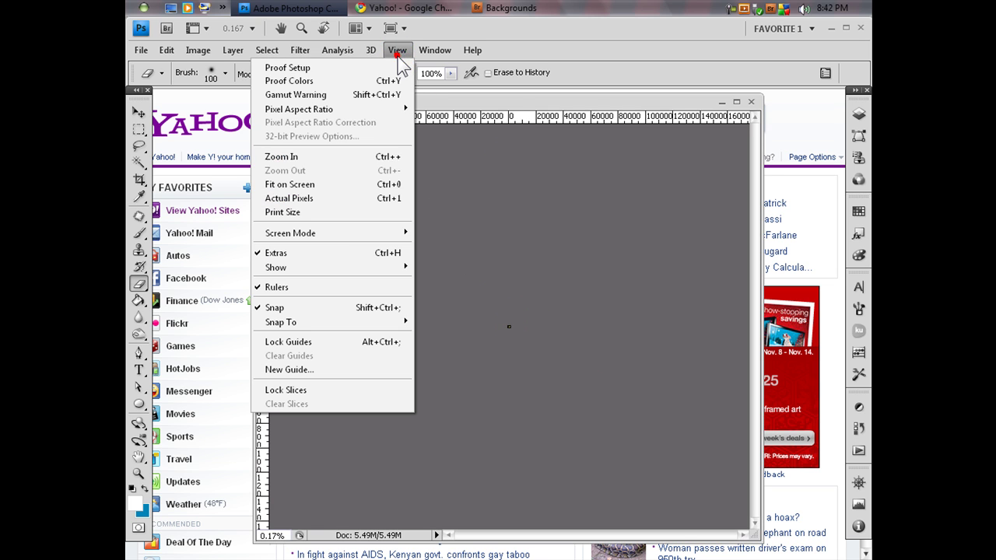
left_click(322, 183)
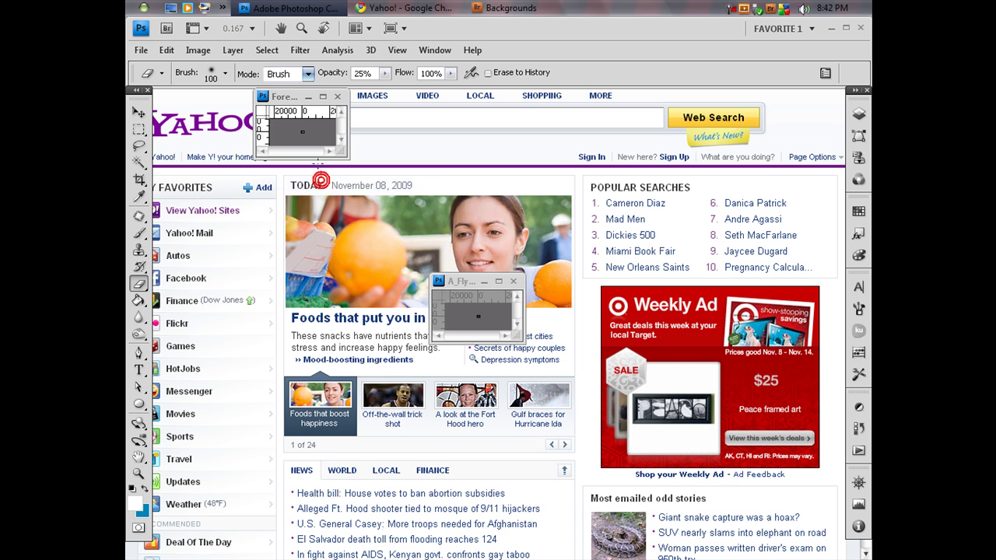
Dock A_Flying_Tree as a tab beside Forest.jpg, make Forest.jpg active, and maximize the window
left_click_drag(345, 152, 555, 410)
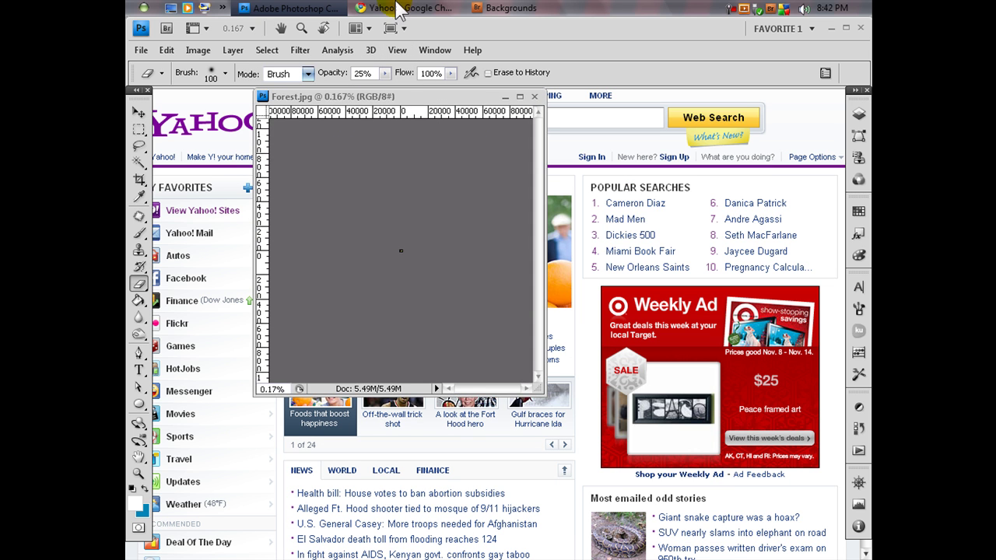
left_click_drag(395, 99, 322, 157)
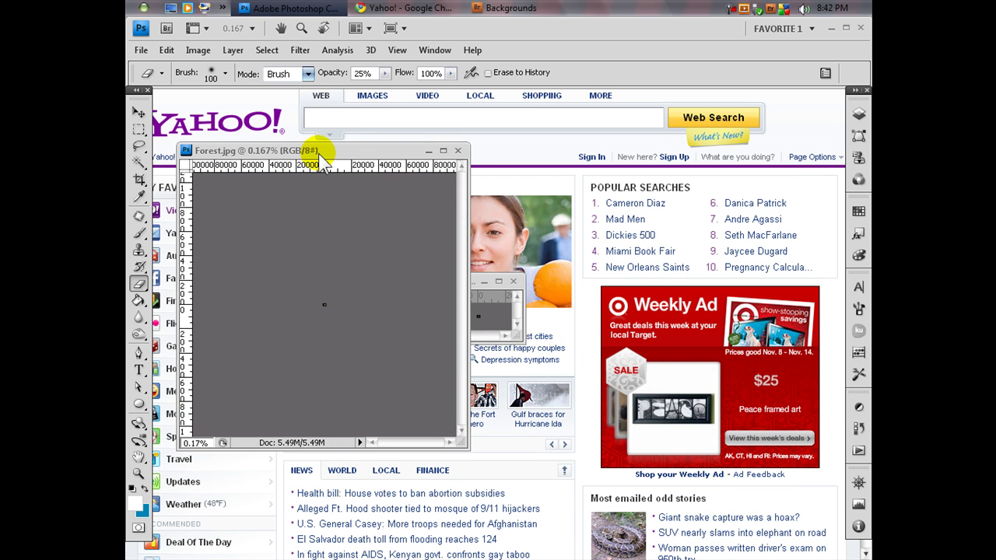
left_click_drag(474, 279, 615, 179)
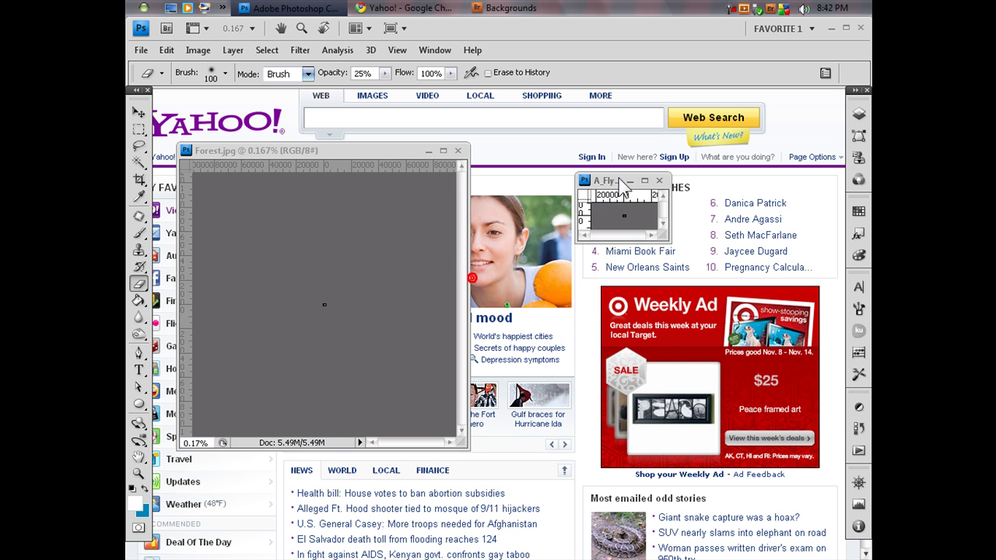
left_click_drag(659, 229, 804, 384)
left_click_drag(835, 428, 827, 417)
left_click_drag(674, 181, 346, 164)
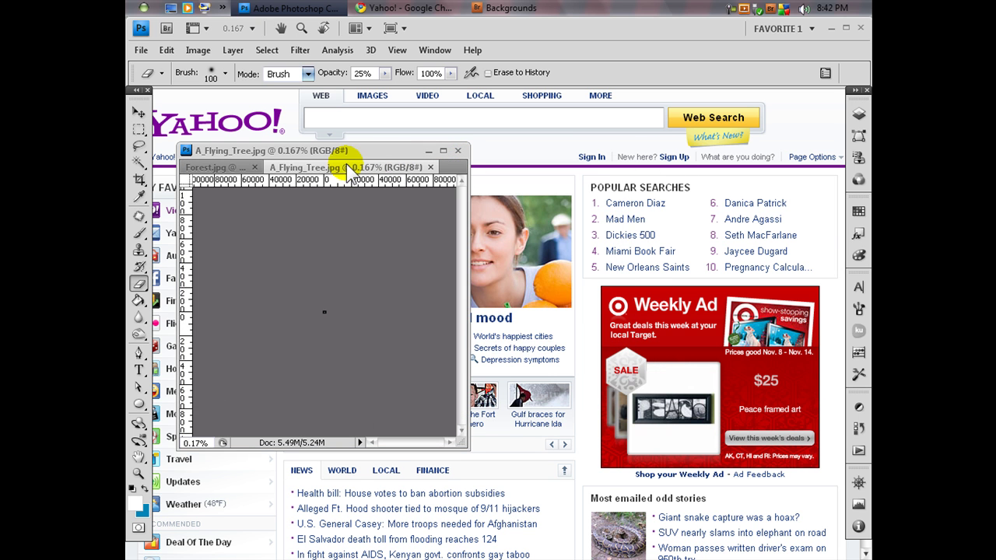
left_click(236, 168)
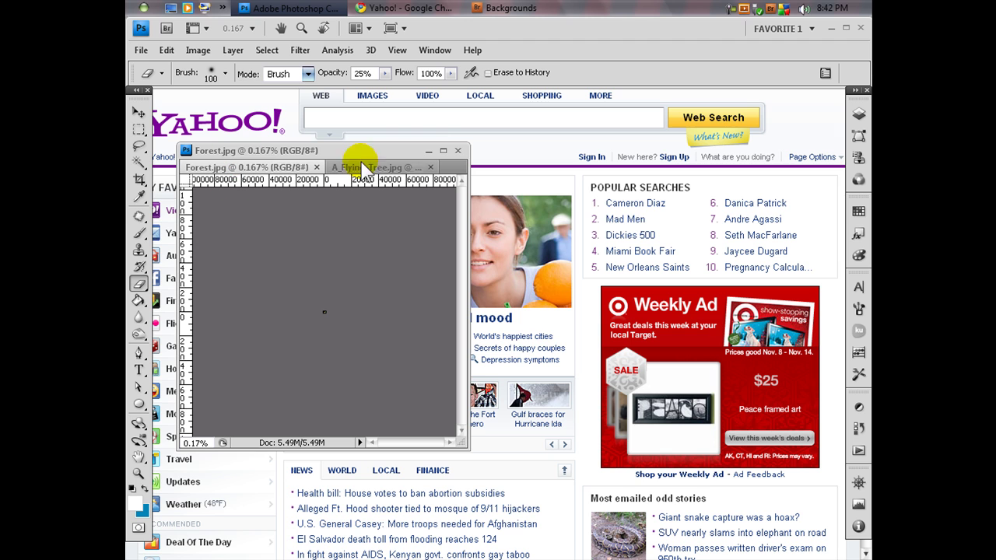
left_click(444, 150)
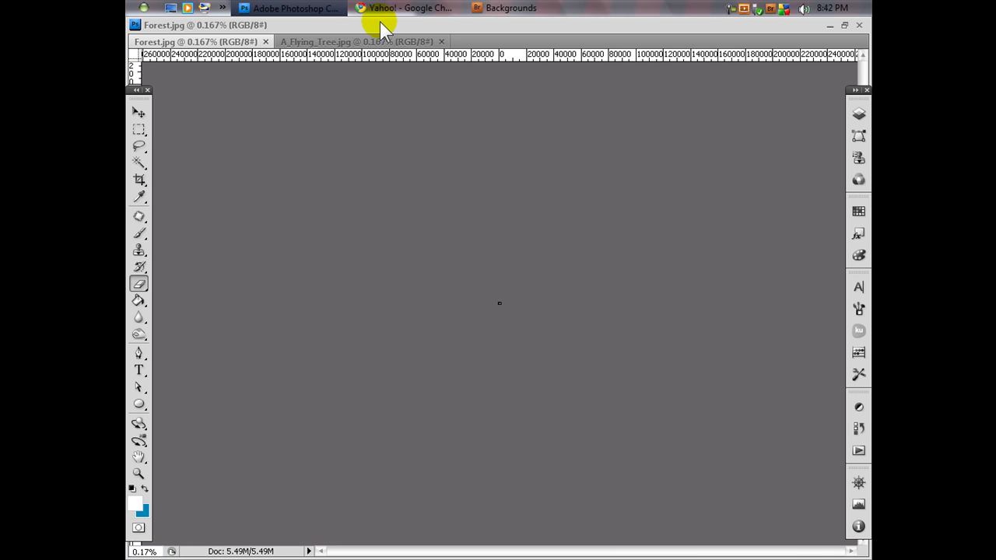
Toggle the panels with Tab, then switch to the A_Flying_Tree.jpg document tab
key("Tab")
key("Tab")
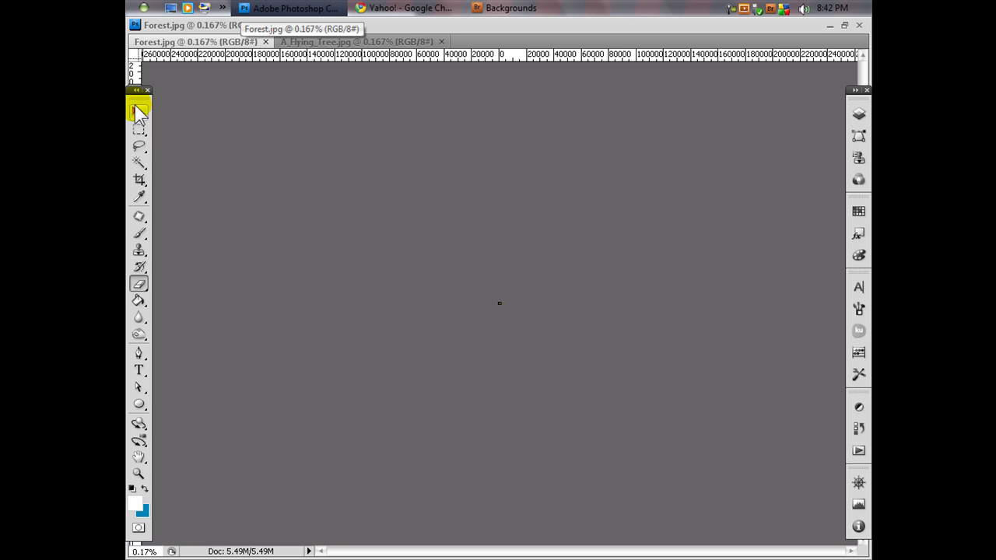
key("Tab")
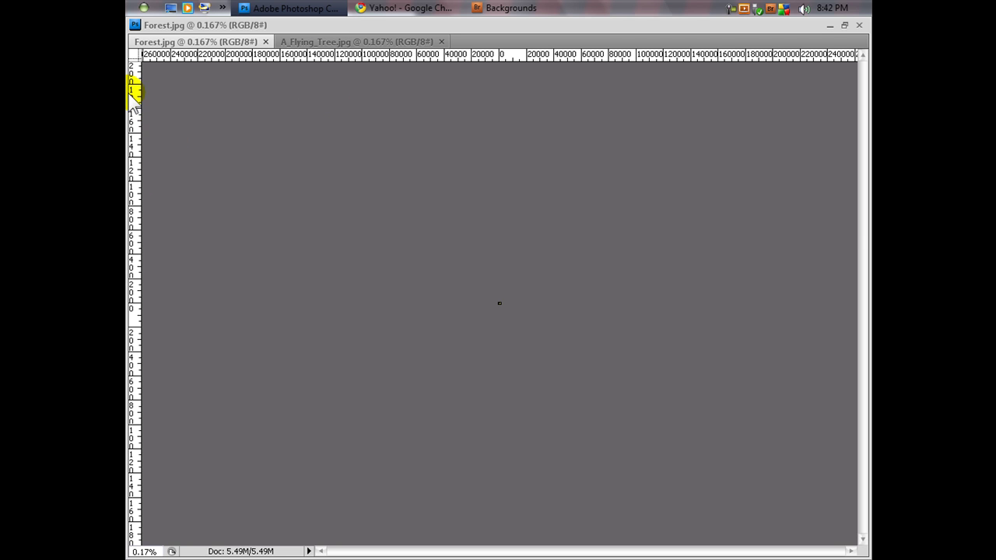
key("Tab")
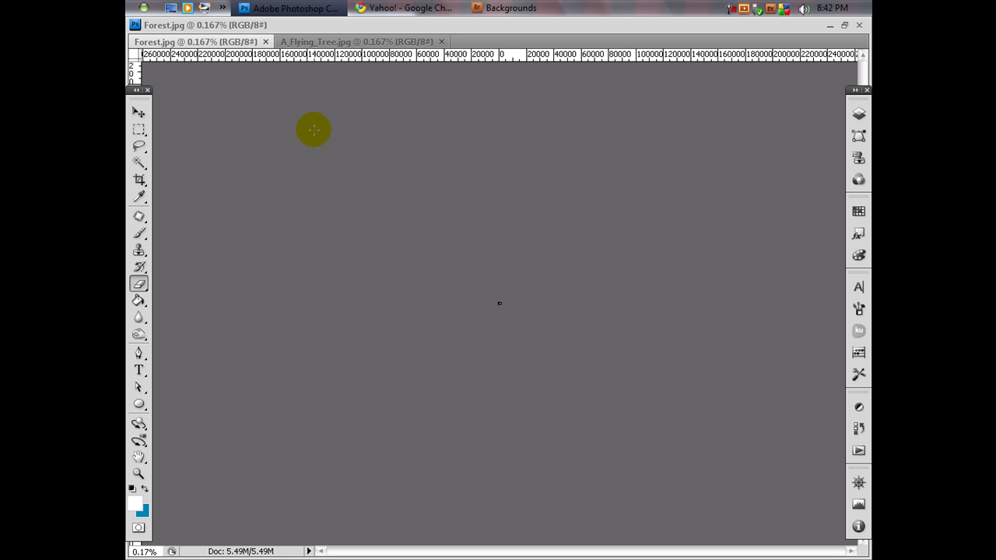
key("ctrl+Tab")
key("ctrl+Tab")
key("ctrl+Tab")
key("ctrl+Tab")
left_click(304, 42)
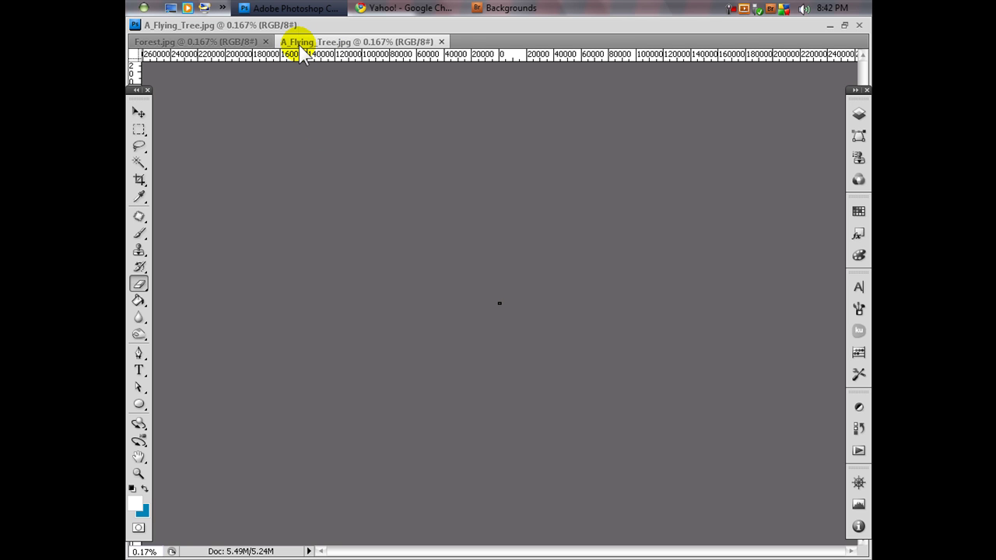
key("alt+Tab")
key("alt+Tab")
key("alt+Tab")
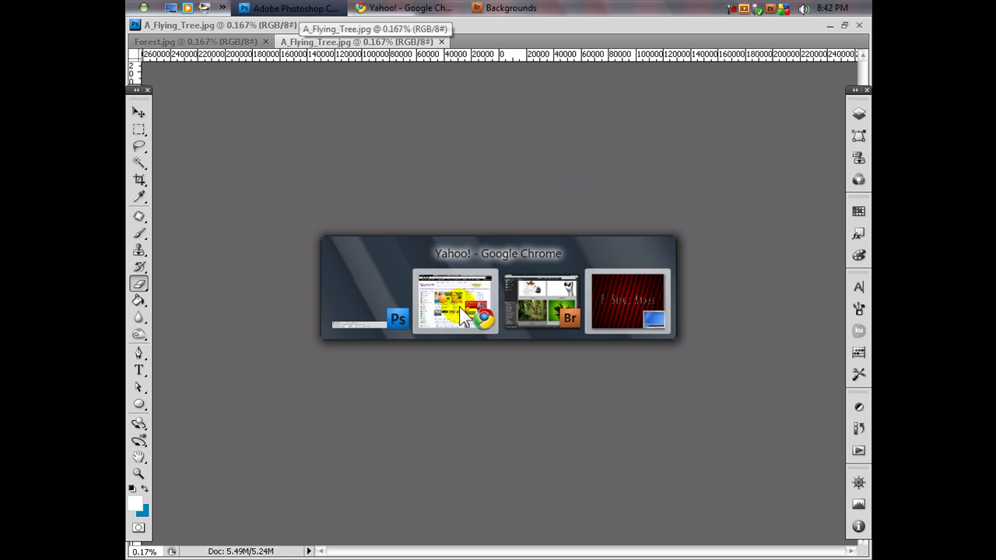
Restore the document window to floating and close A_Flying_Tree.jpg
left_click(387, 324)
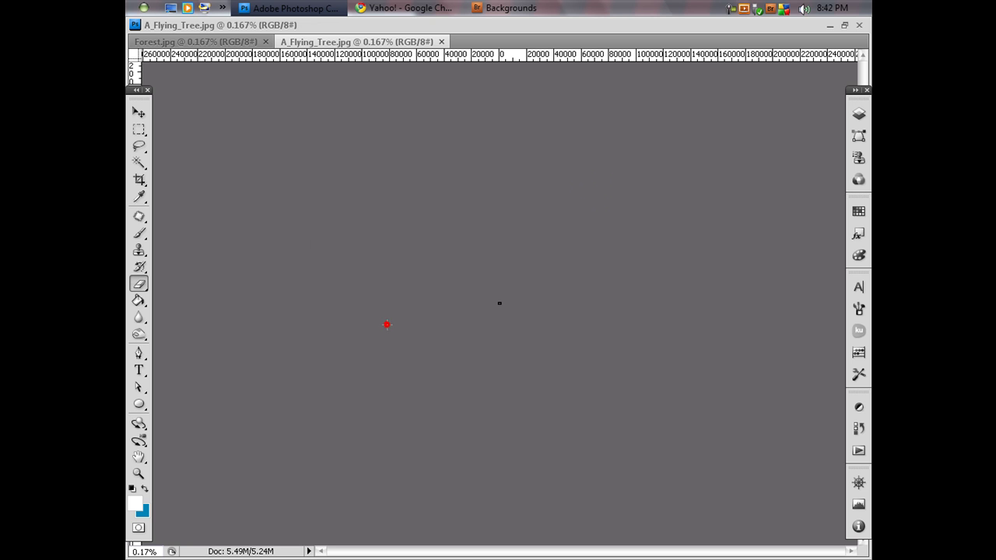
left_click(845, 25)
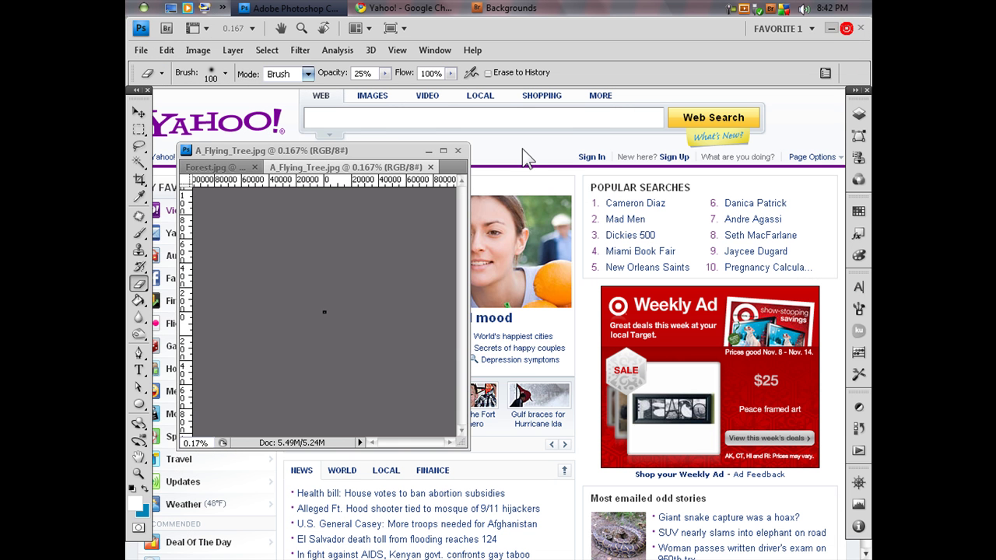
left_click_drag(365, 151, 466, 140)
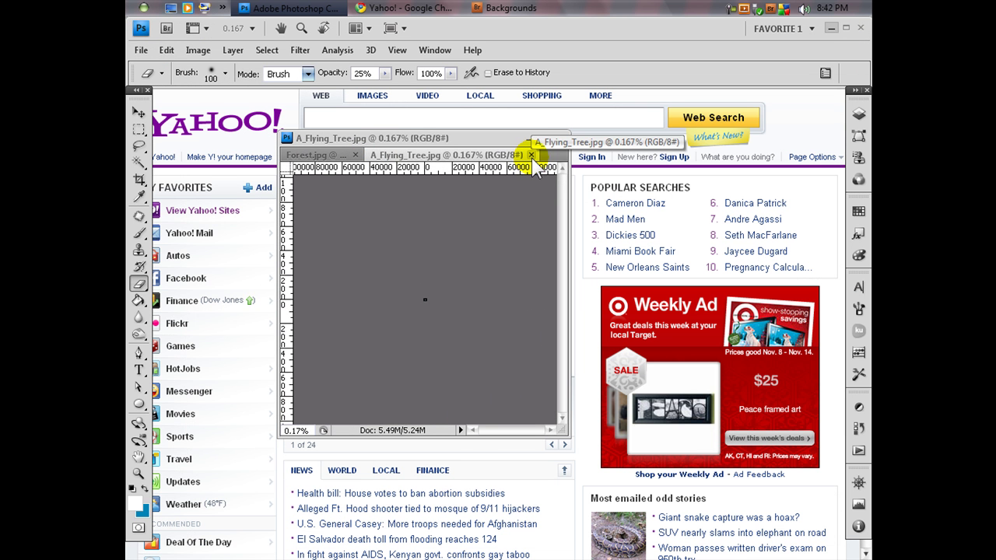
left_click(531, 155)
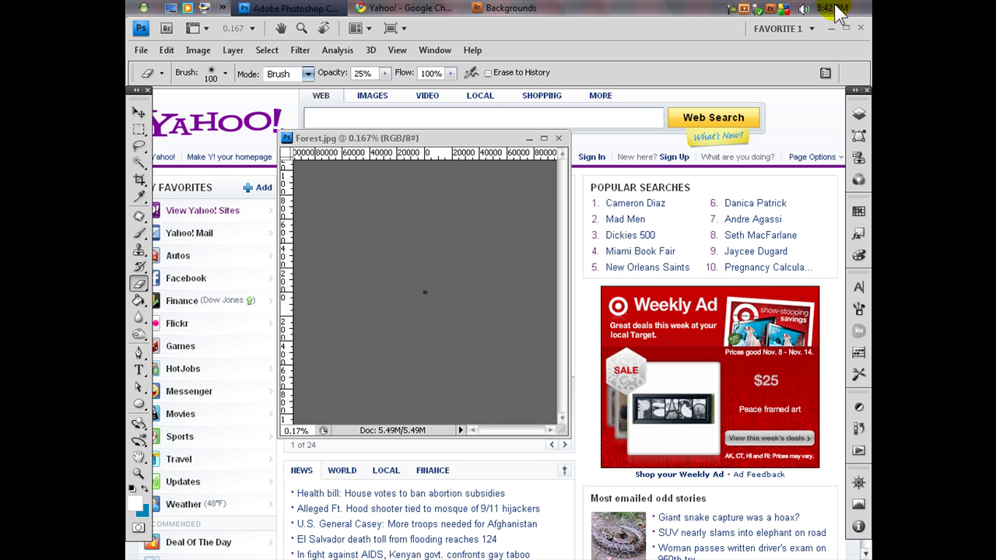
Open Fish.jpg from Bridge's Backgrounds folder as a new tab, then close Bridge
left_click(777, 11)
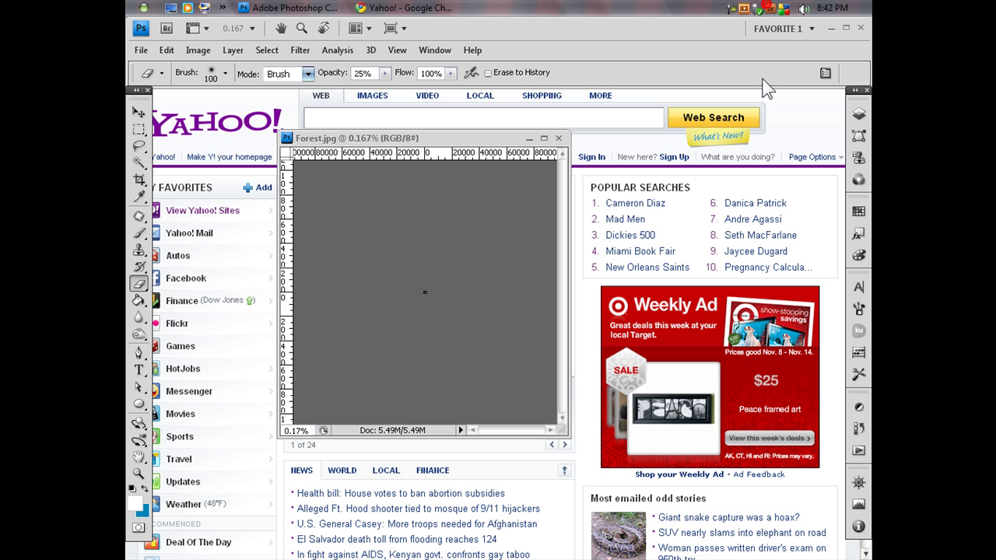
left_click(770, 10)
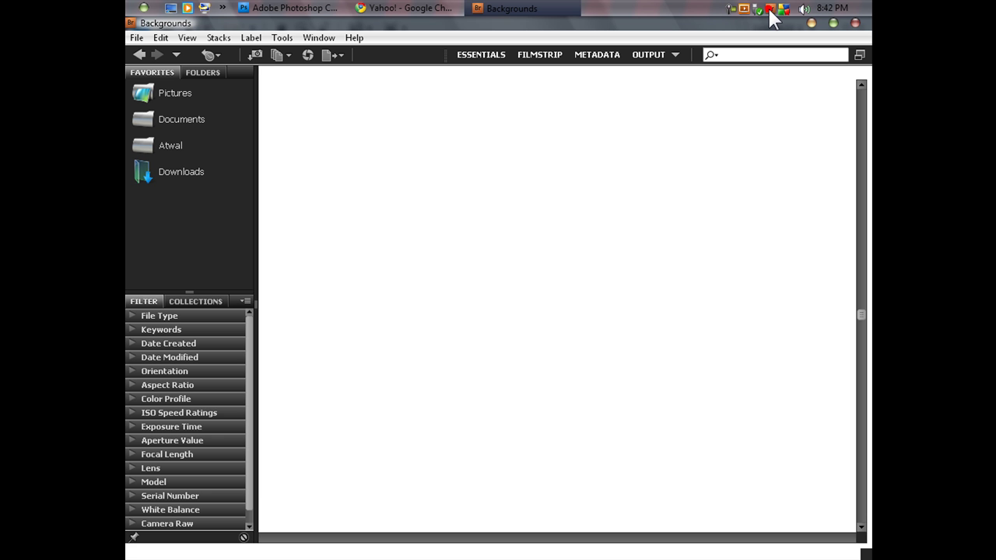
double_click(459, 204)
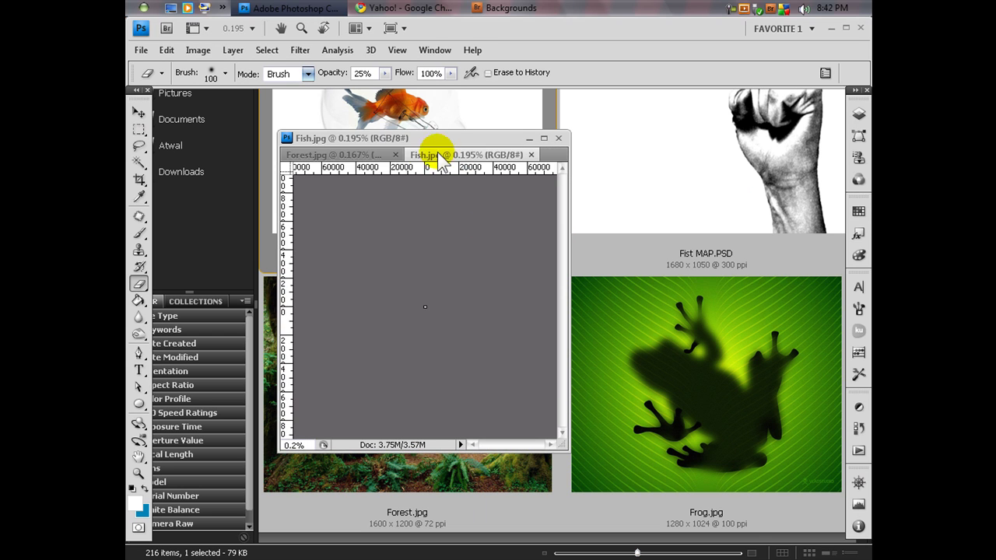
left_click(365, 155)
right_click(499, 9)
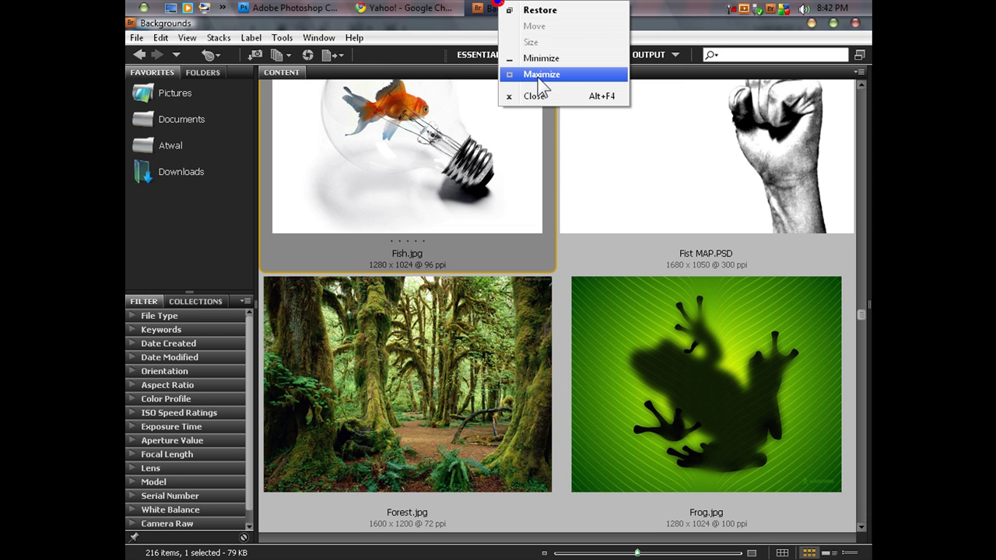
left_click(534, 93)
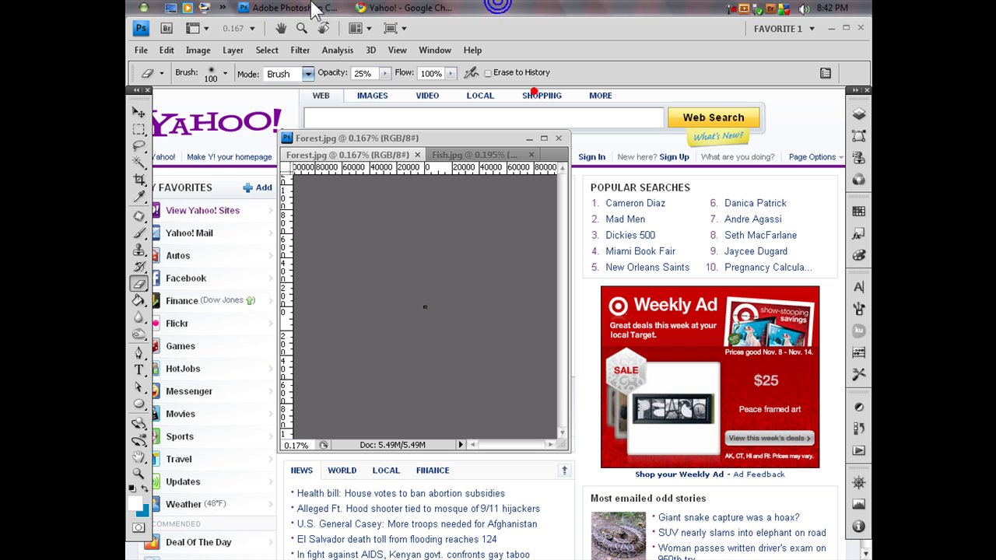
Zoom in on Fish.jpg, then close the floating document window with all its tabs
left_click(372, 83)
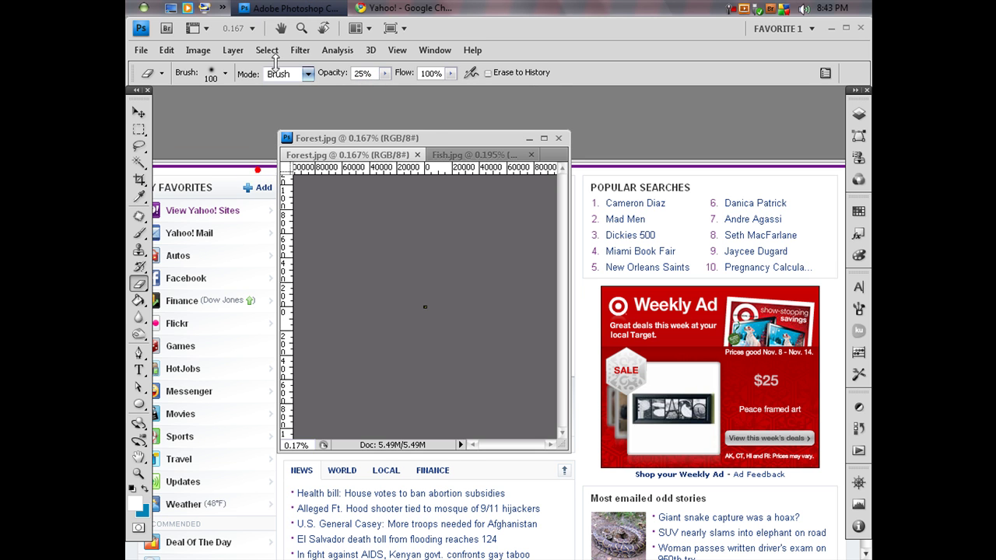
left_click(257, 170)
left_click(451, 155)
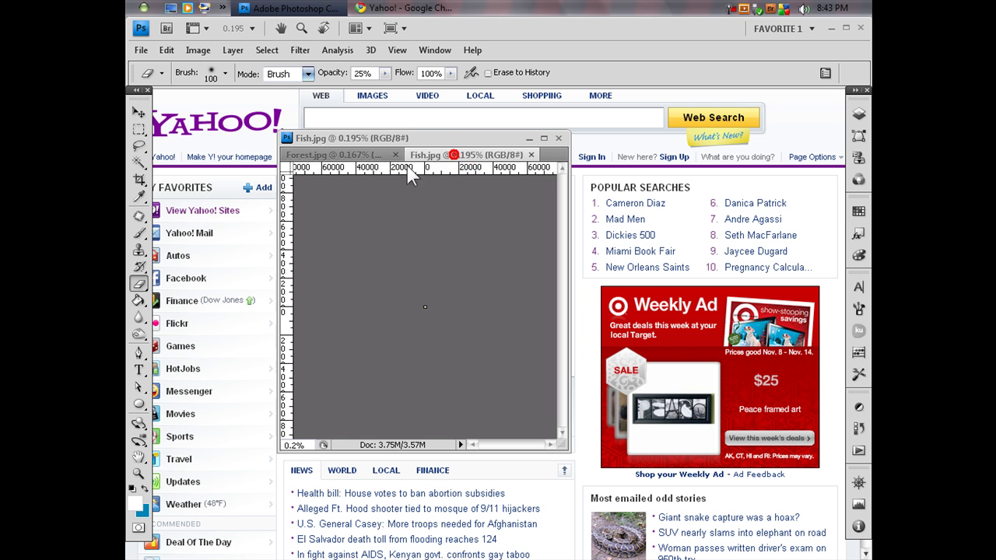
left_click(423, 305, "ctrl")
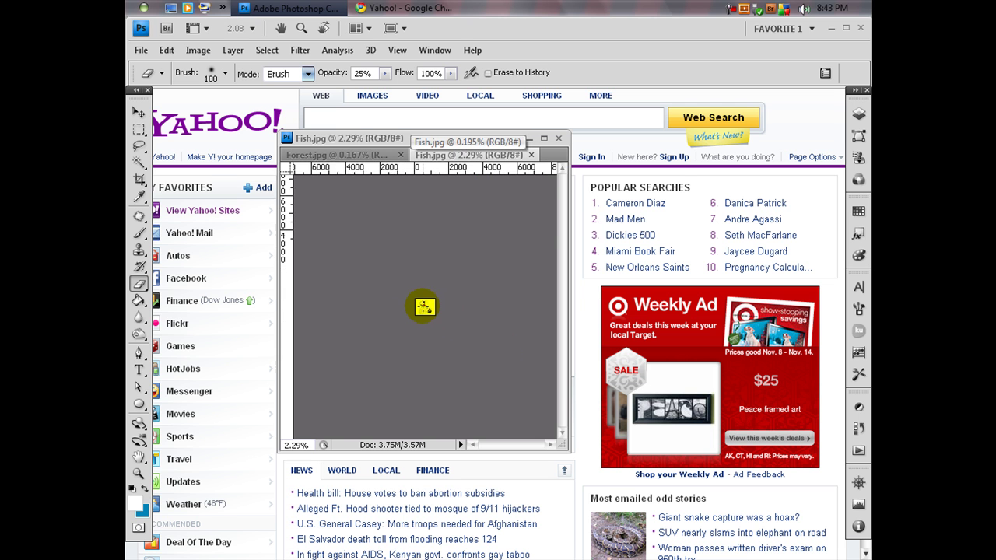
left_click(558, 140)
left_click(427, 50)
mouse_move(389, 82)
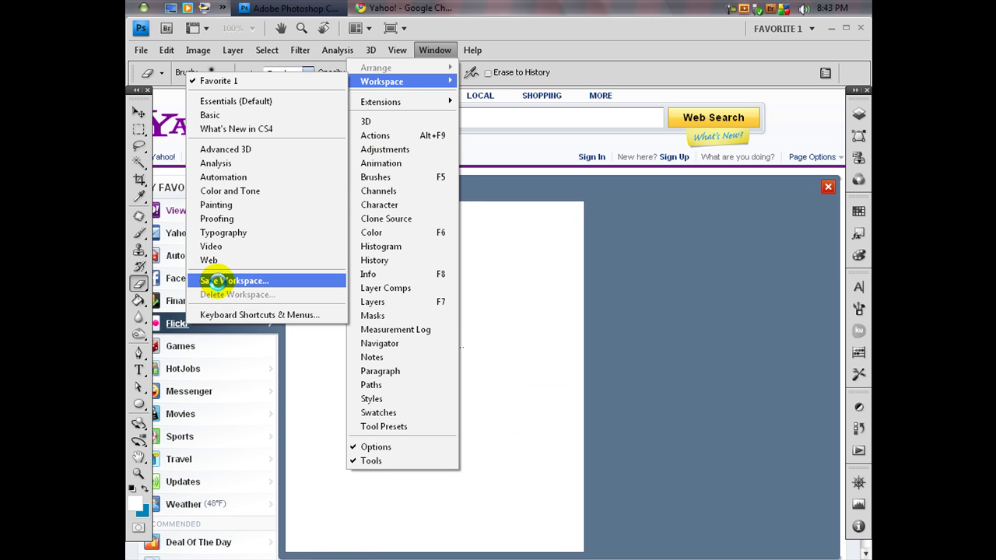
left_click(506, 19)
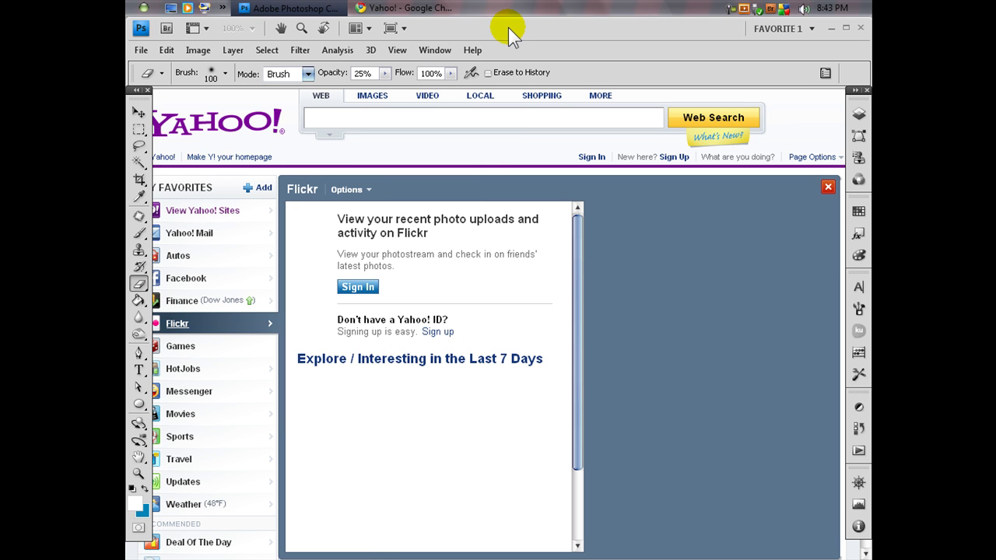
left_click(477, 153)
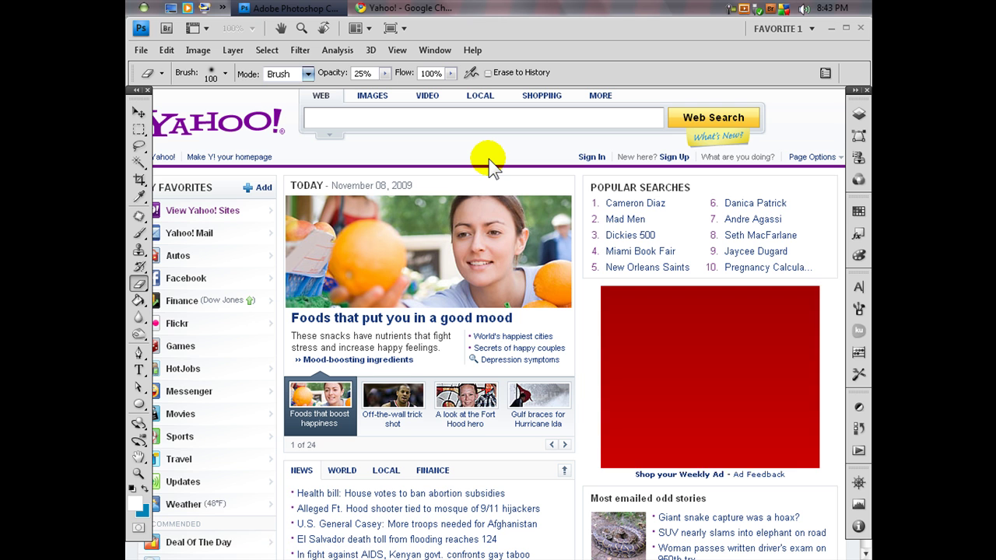